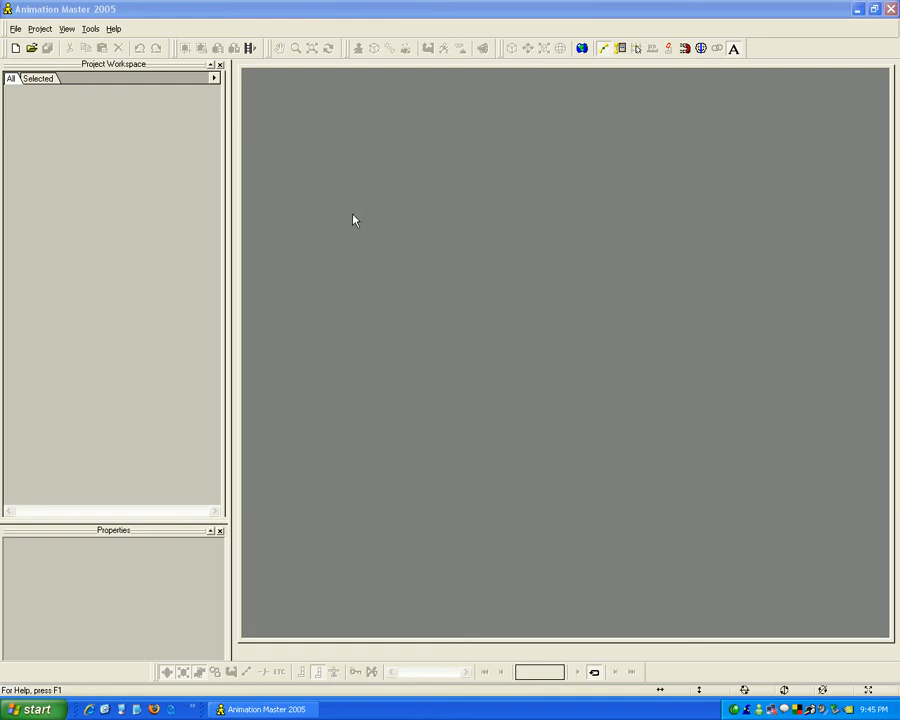
Step: Examine the Action and Modeling settings in the program options
{"action": "left_click", "coordinate": [90, 29]}
{"action": "left_click", "coordinate": [106, 44]}
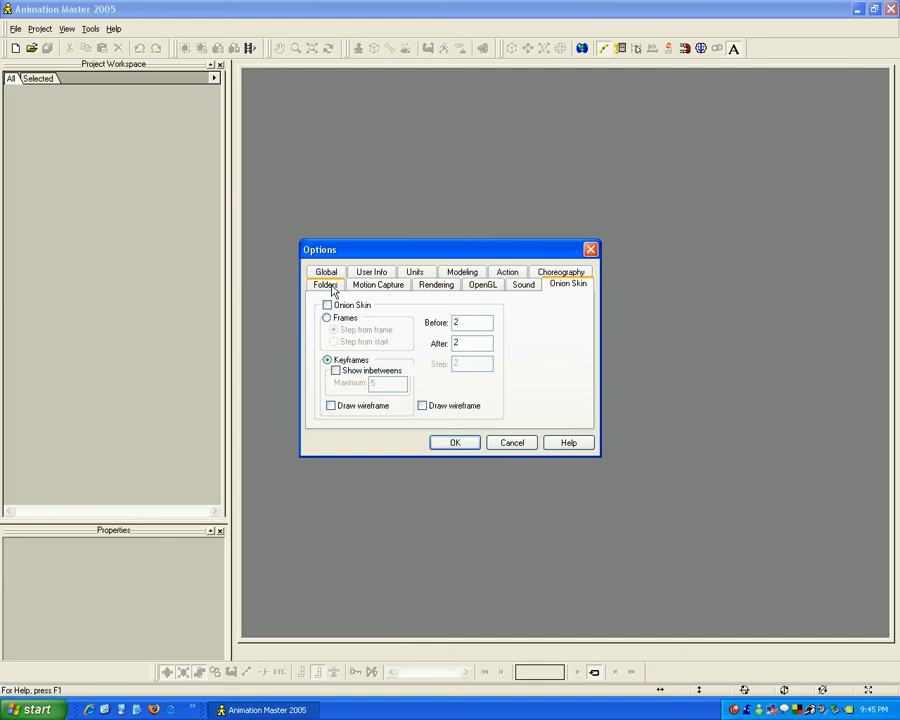
{"action": "left_click", "coordinate": [508, 271]}
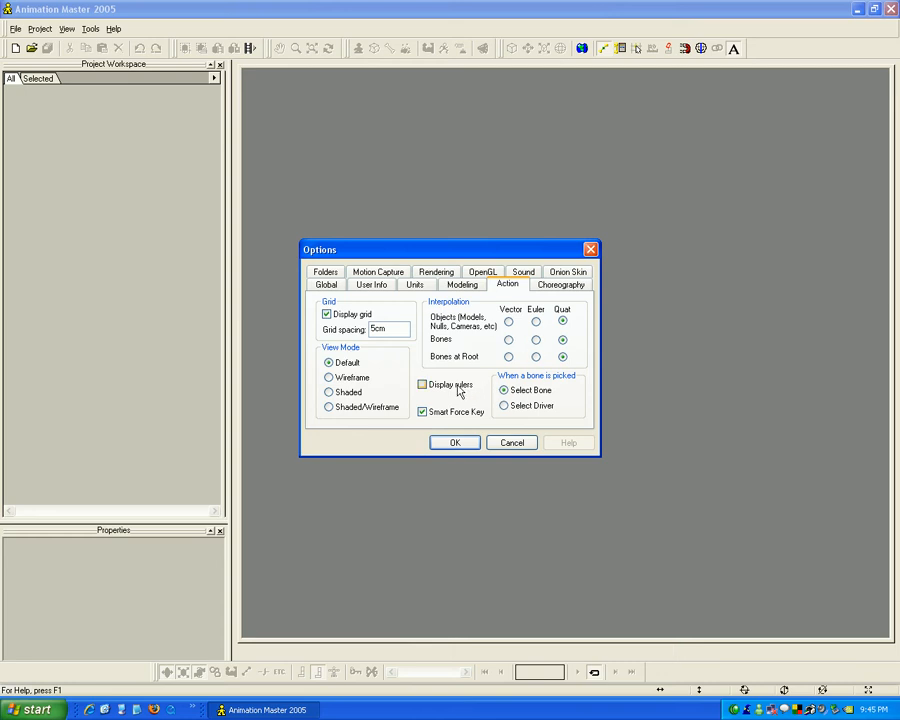
{"action": "left_click", "coordinate": [454, 413]}
{"action": "left_click", "coordinate": [455, 285]}
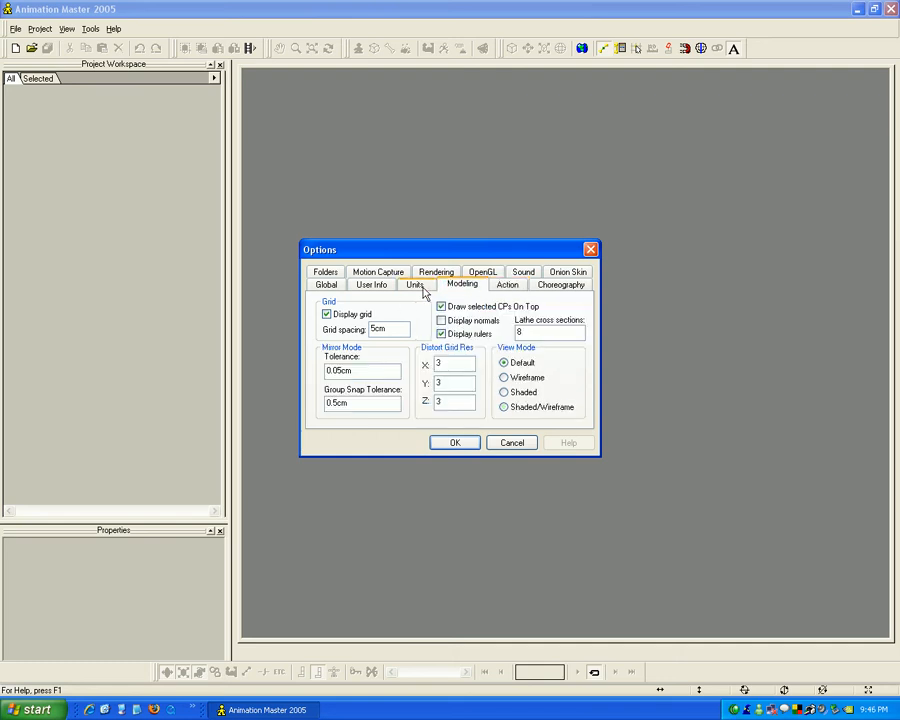
Step: Try the SMPTE time display in the Units options, return to Frames Elapsed and close the options
{"action": "left_click", "coordinate": [420, 288]}
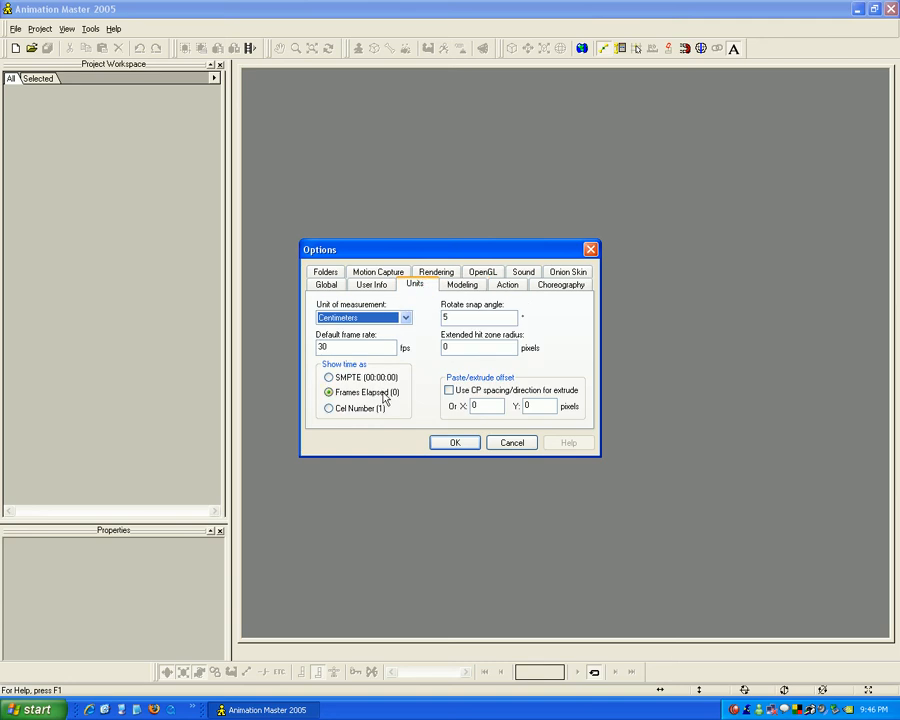
{"action": "left_click", "coordinate": [328, 377]}
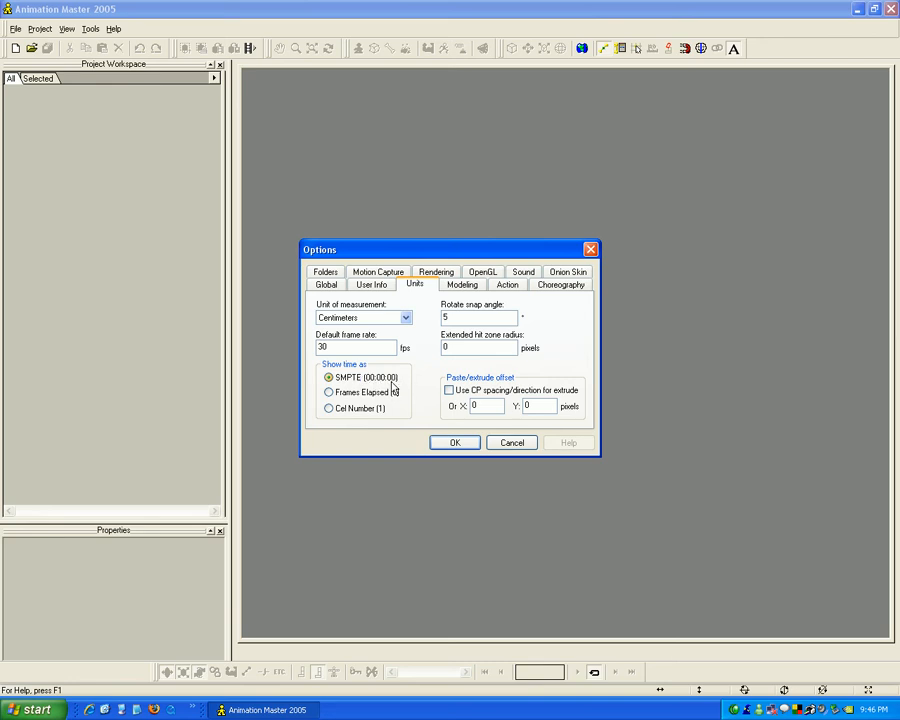
{"action": "left_click", "coordinate": [330, 393]}
{"action": "left_click", "coordinate": [320, 359]}
{"action": "left_click", "coordinate": [589, 249]}
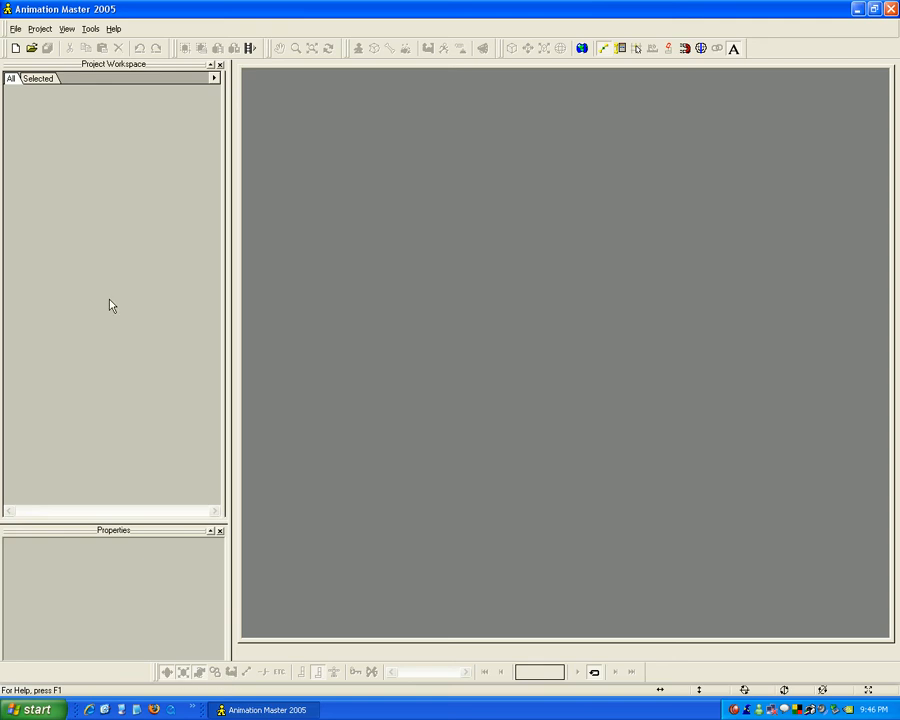
Step: Show the timeline and create a new project
{"action": "right_click", "coordinate": [84, 156]}
{"action": "left_click", "coordinate": [111, 203]}
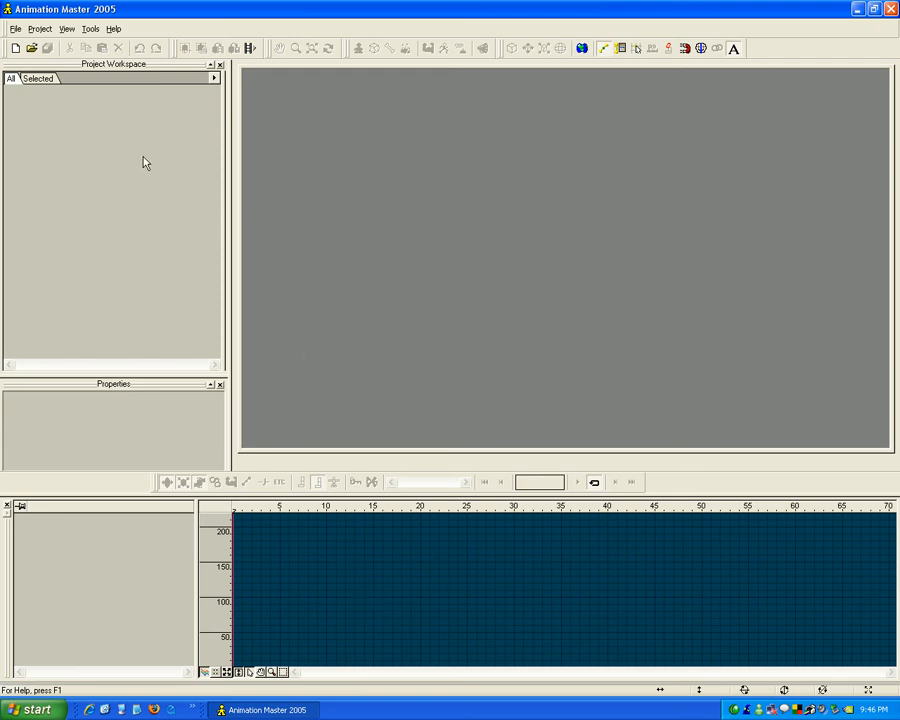
{"action": "left_click", "coordinate": [40, 28]}
{"action": "left_click", "coordinate": [48, 43]}
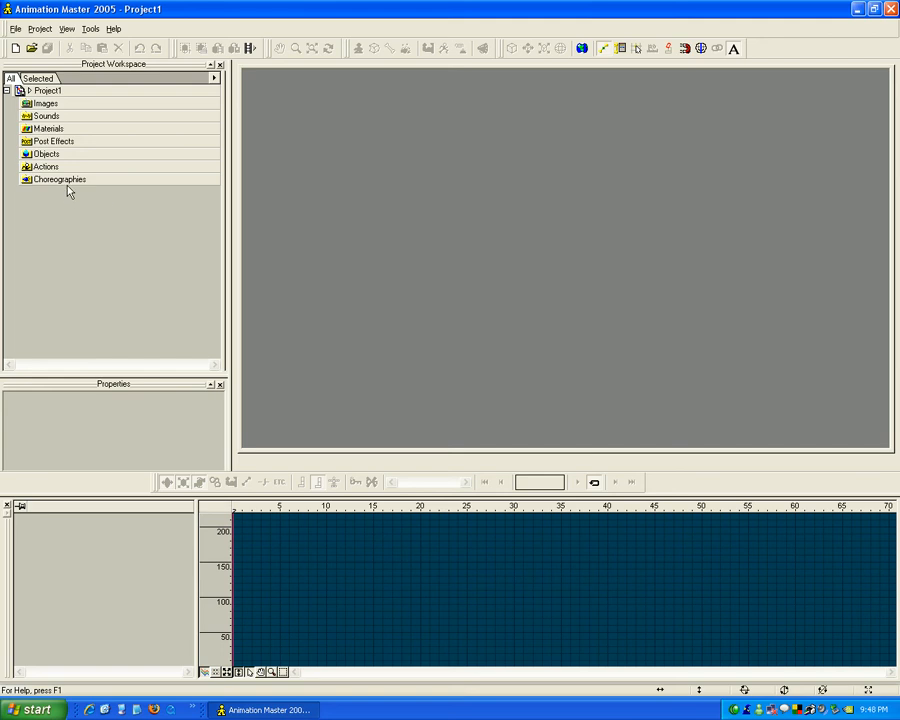
Step: Import the Ball.mdl model into the project's Objects
{"action": "right_click", "coordinate": [46, 156]}
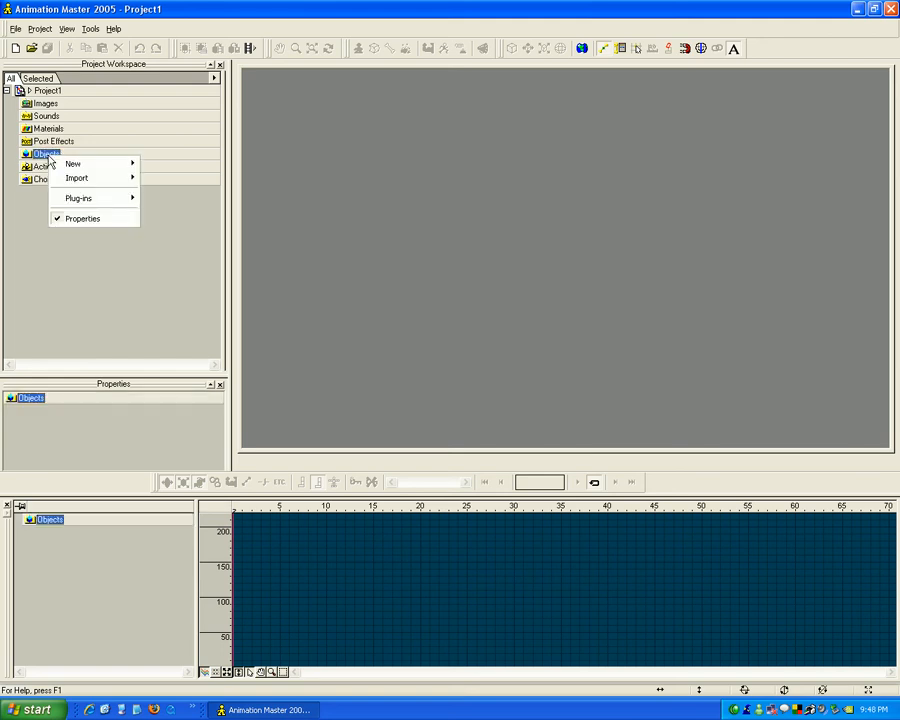
{"action": "mouse_move", "coordinate": [125, 177]}
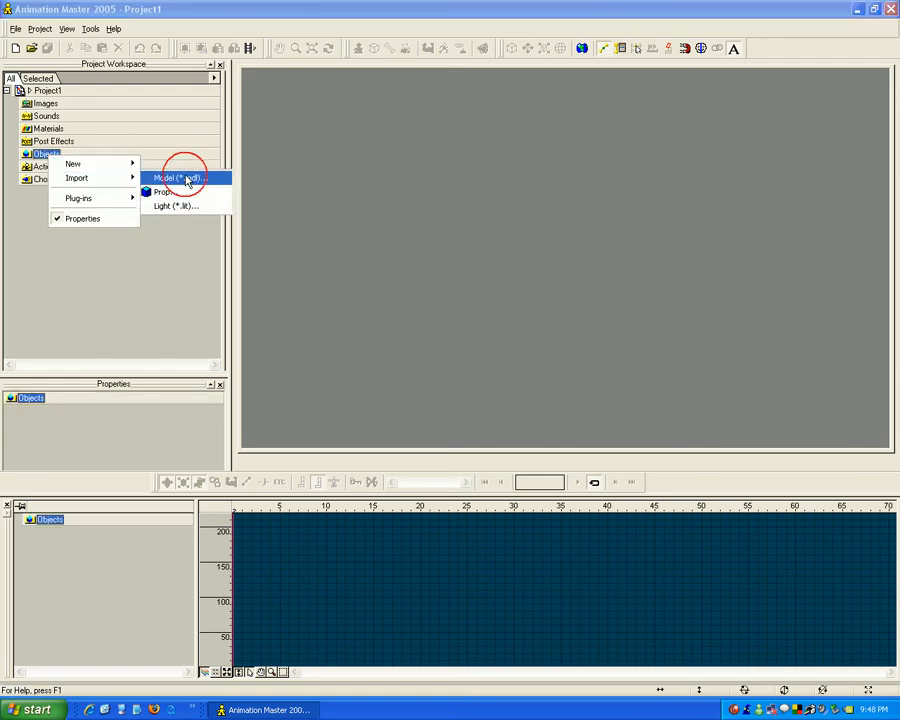
{"action": "left_click", "coordinate": [183, 177]}
{"action": "left_click", "coordinate": [80, 111]}
{"action": "left_click", "coordinate": [82, 88]}
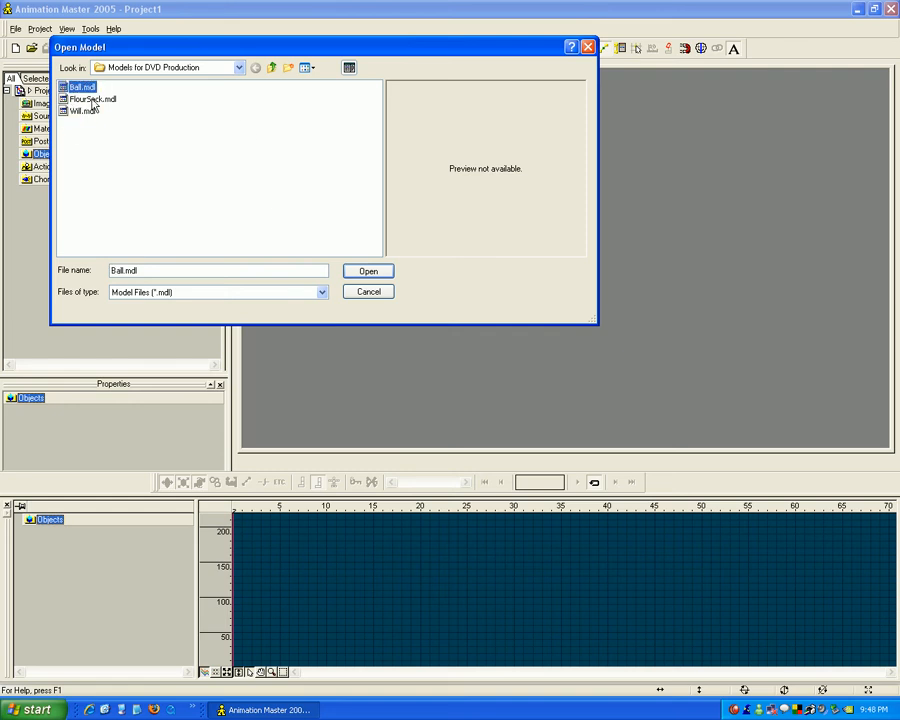
{"action": "left_click", "coordinate": [375, 275]}
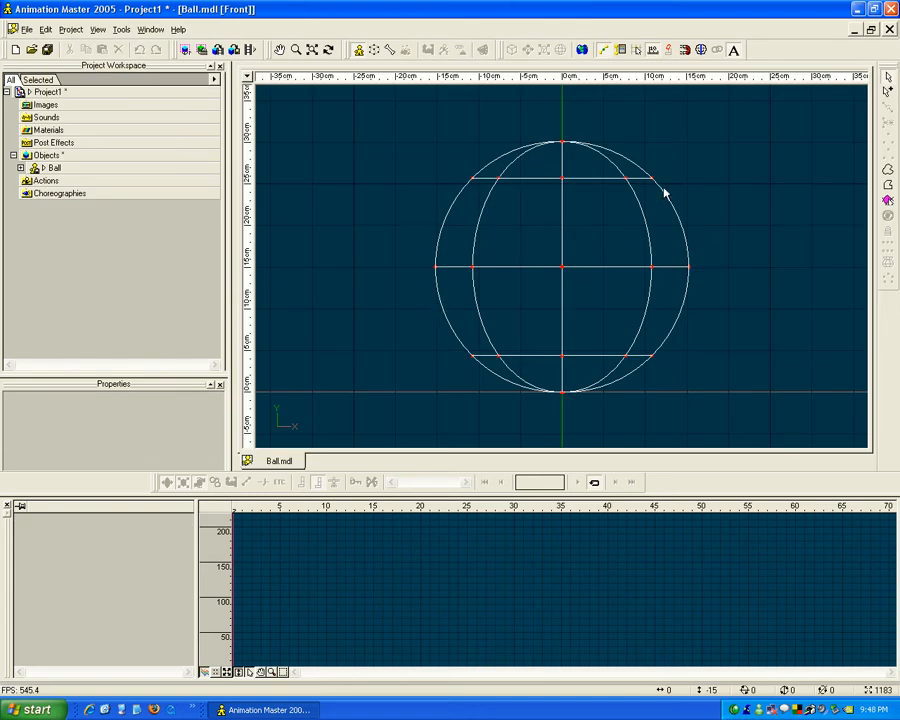
Step: Turn the Workbook display off and back on
{"action": "left_click", "coordinate": [151, 29]}
{"action": "mouse_move", "coordinate": [123, 31]}
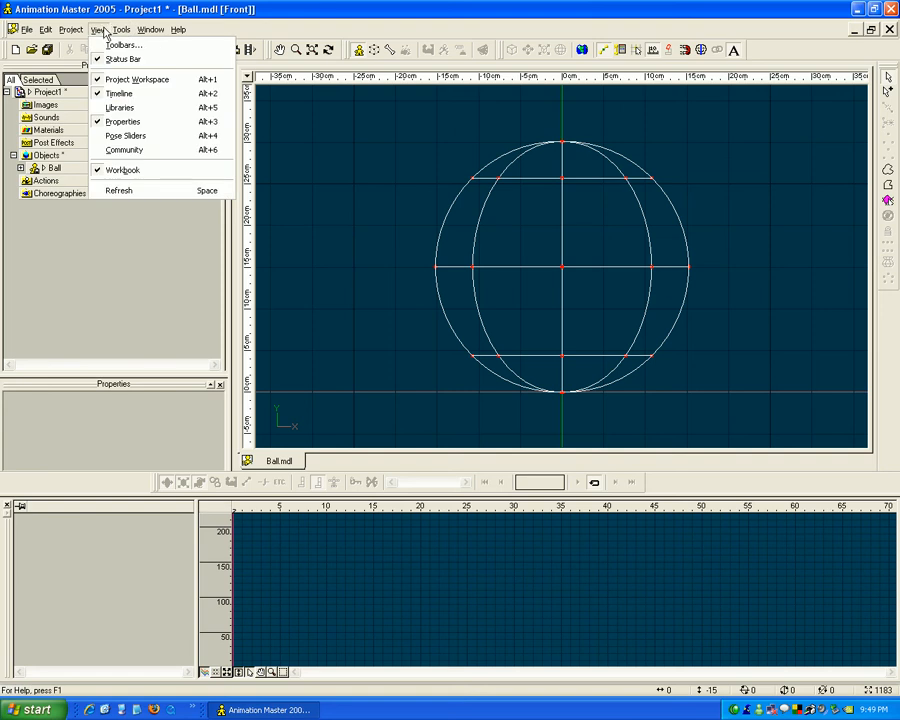
{"action": "left_click", "coordinate": [132, 173]}
{"action": "left_click", "coordinate": [98, 29]}
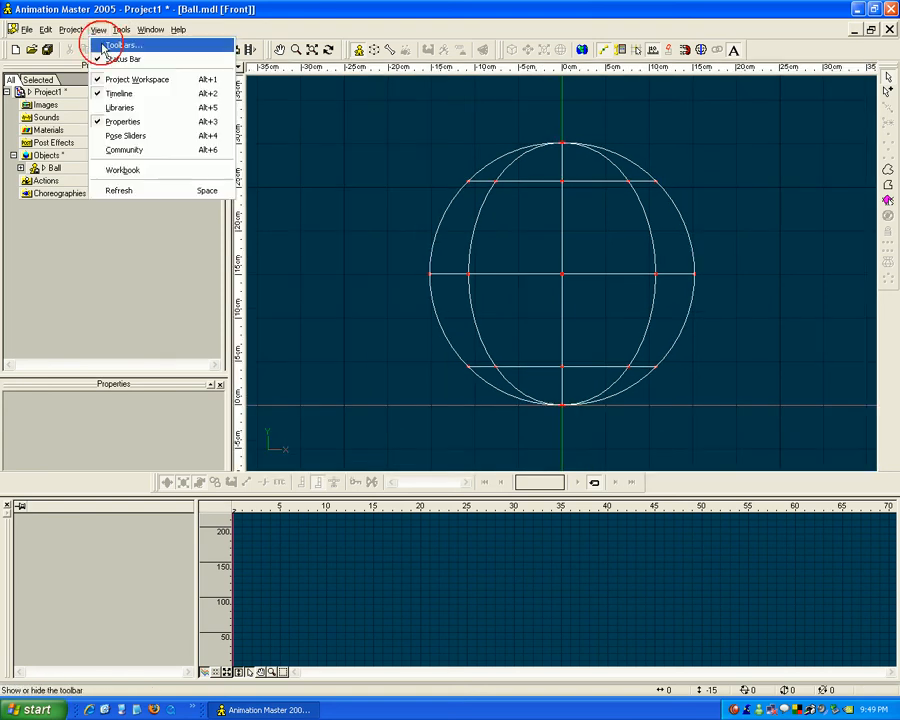
{"action": "left_click", "coordinate": [114, 172]}
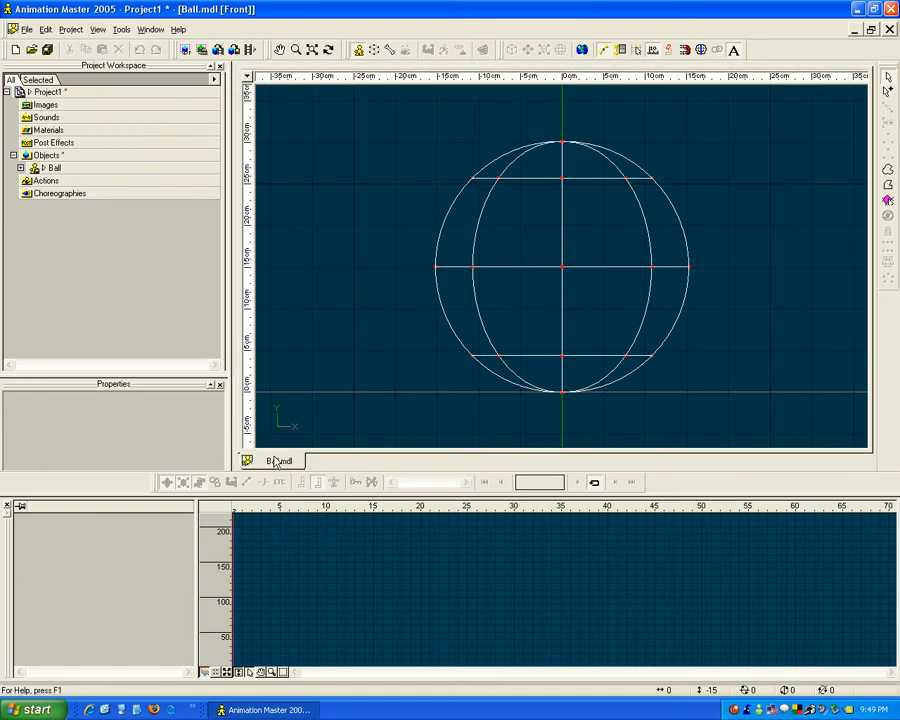
Step: Examine the ball model's bone in Bones mode and return to Modeling mode
{"action": "left_click", "coordinate": [770, 261]}
{"action": "mouse_move", "coordinate": [750, 261]}
{"action": "left_mouse_down"}
{"action": "mouse_move", "coordinate": [723, 288]}
{"action": "mouse_move", "coordinate": [683, 245]}
{"action": "mouse_move", "coordinate": [746, 262]}
{"action": "left_mouse_up"}
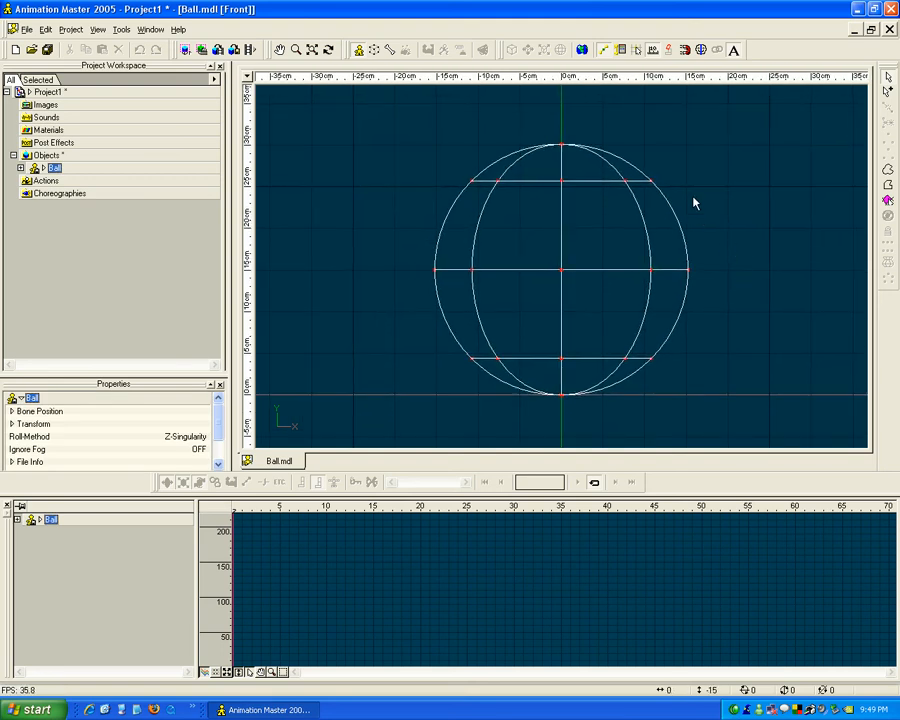
{"action": "left_click", "coordinate": [390, 49]}
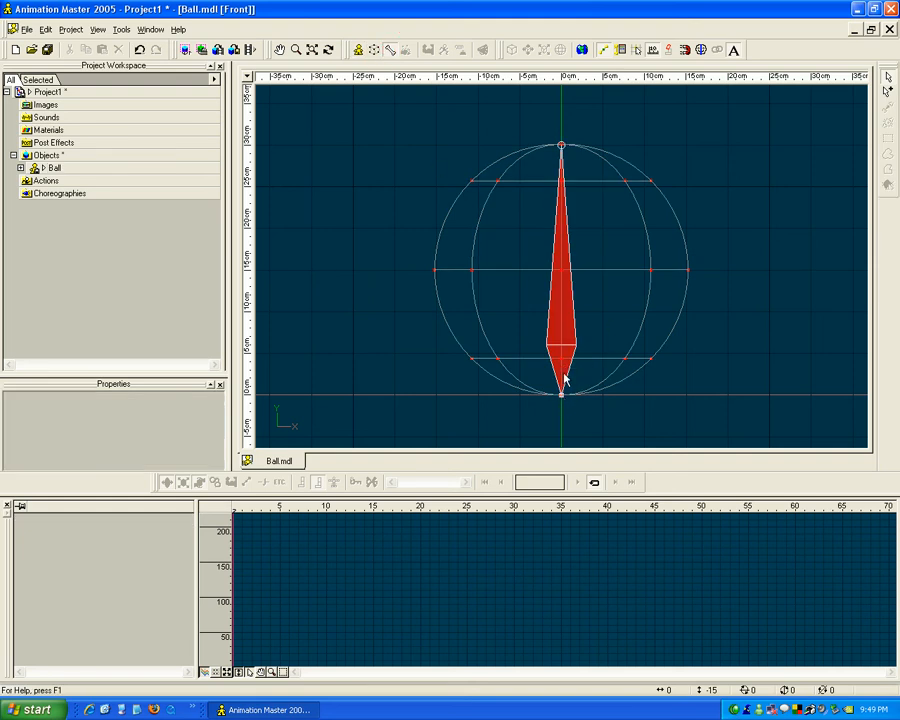
{"action": "left_click", "coordinate": [360, 50]}
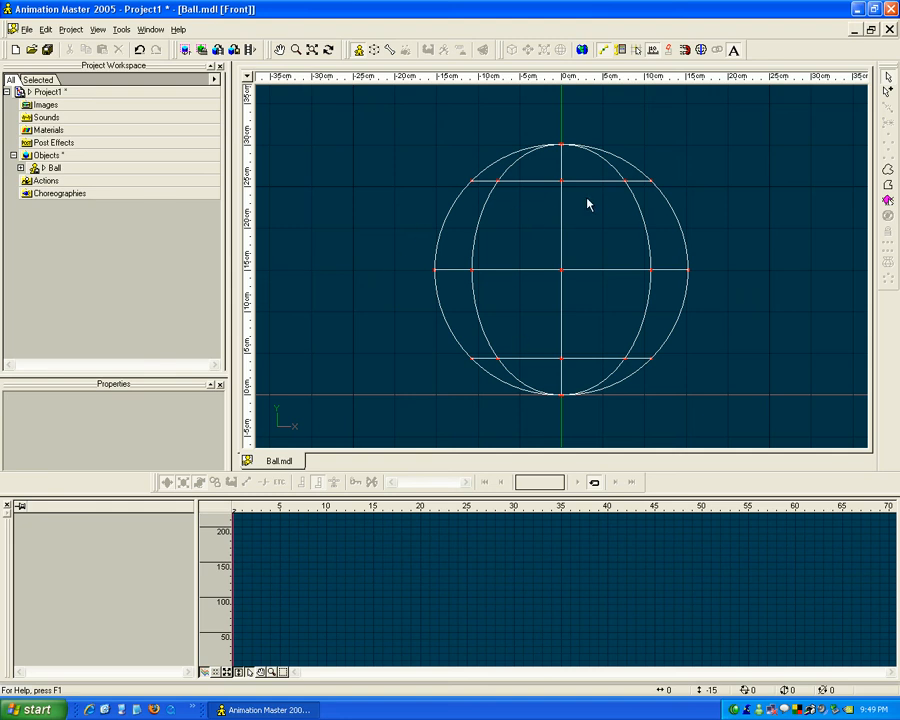
{"action": "left_click", "coordinate": [404, 271]}
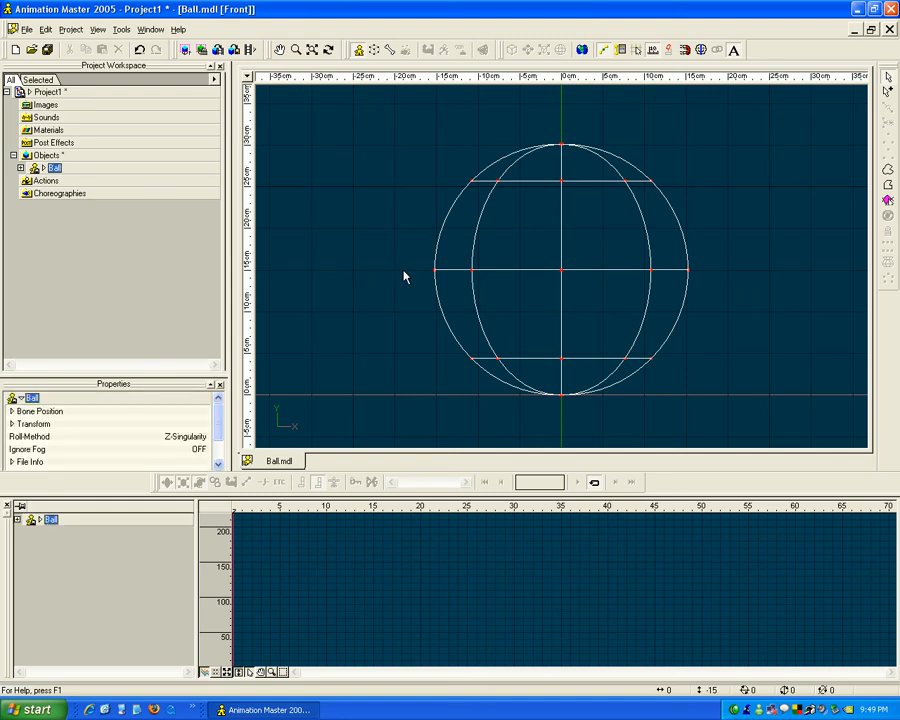
Step: Create a new action for the Ball model and expand the properties of its Shortcut to Ball
{"action": "double_click", "coordinate": [50, 184]}
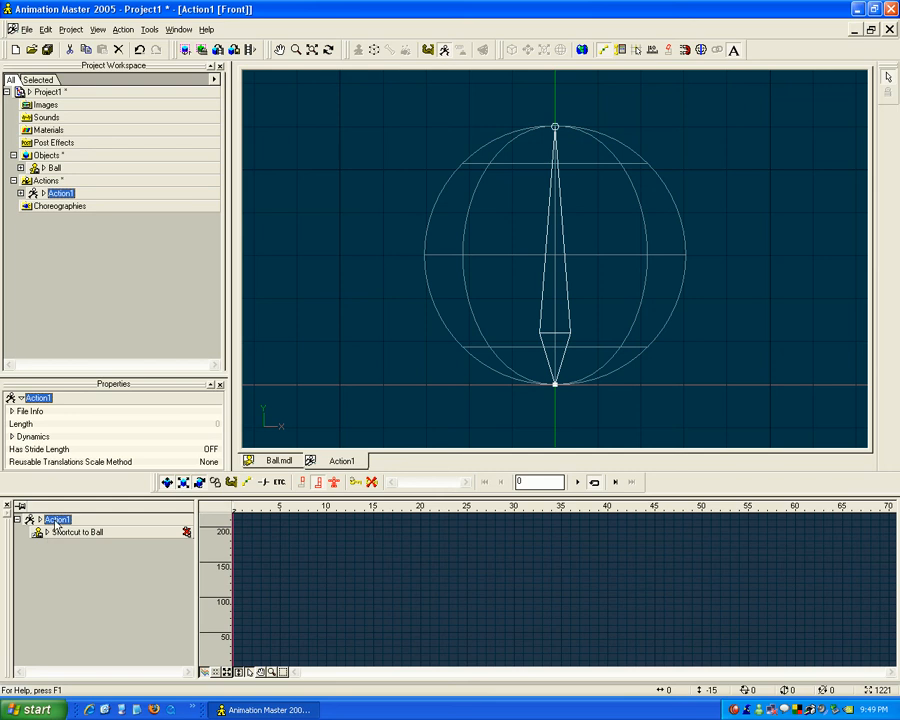
{"action": "left_click", "coordinate": [20, 193]}
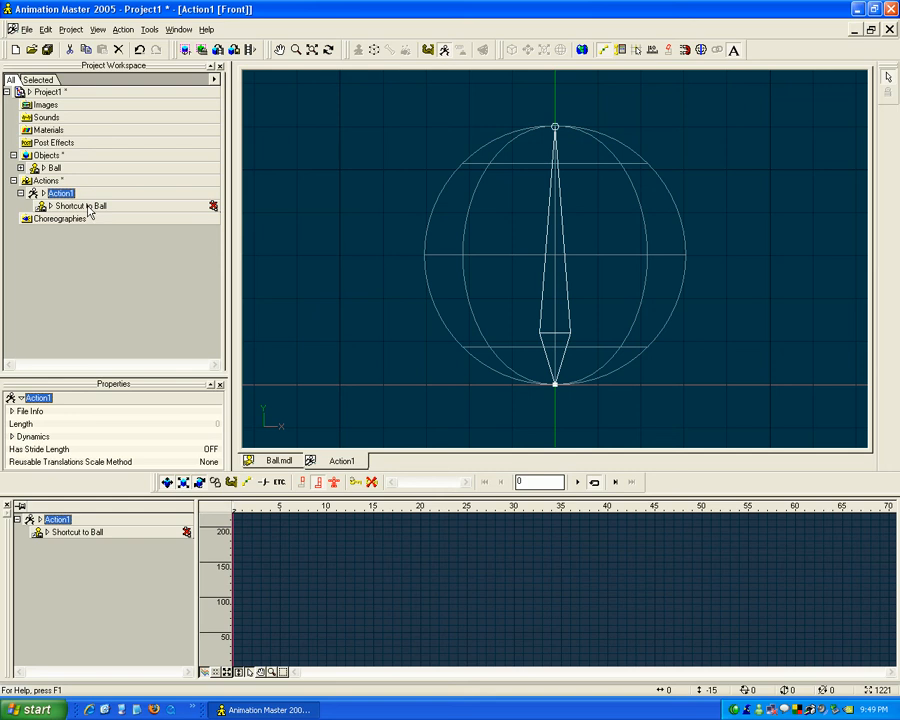
{"action": "left_click", "coordinate": [50, 206]}
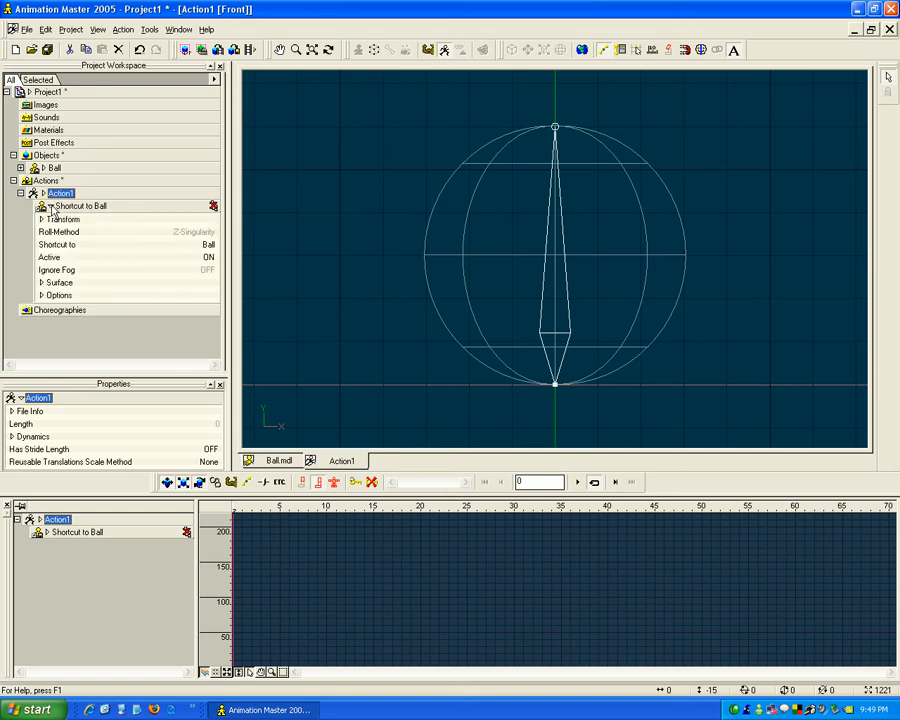
Step: Examine the Surface, Options and Transform properties of Shortcut to Ball in the action
{"action": "left_click", "coordinate": [42, 283]}
{"action": "scroll", "coordinate": [60, 342], "scroll_direction": "down", "scroll_amount": 2}
{"action": "scroll", "coordinate": [60, 296], "scroll_direction": "up", "scroll_amount": 3}
{"action": "scroll", "coordinate": [82, 296], "scroll_direction": "down", "scroll_amount": 3}
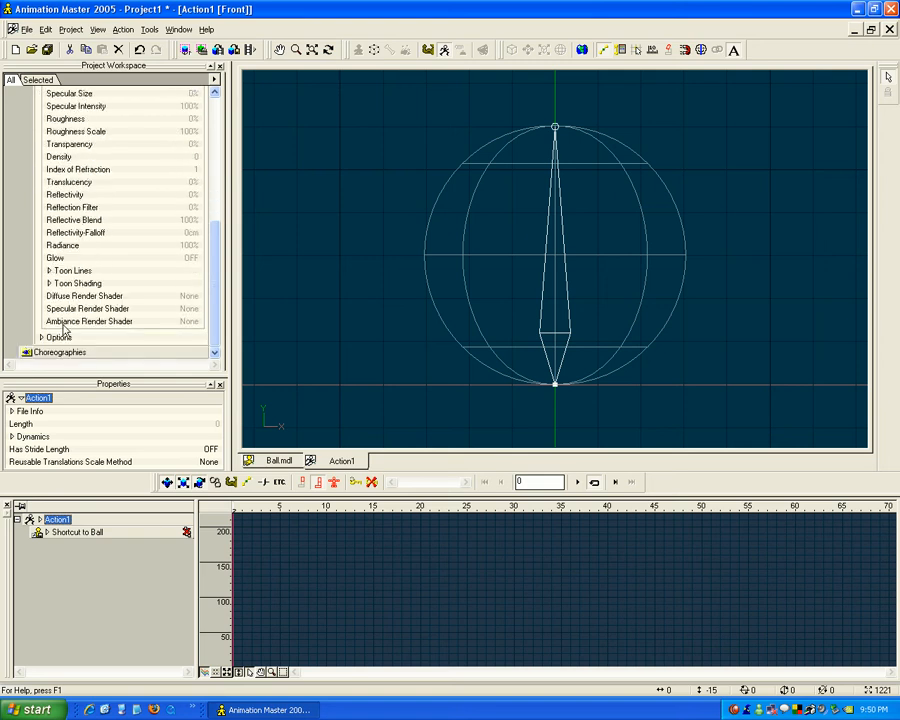
{"action": "left_click_drag", "start_coordinate": [212, 305], "coordinate": [217, 225]}
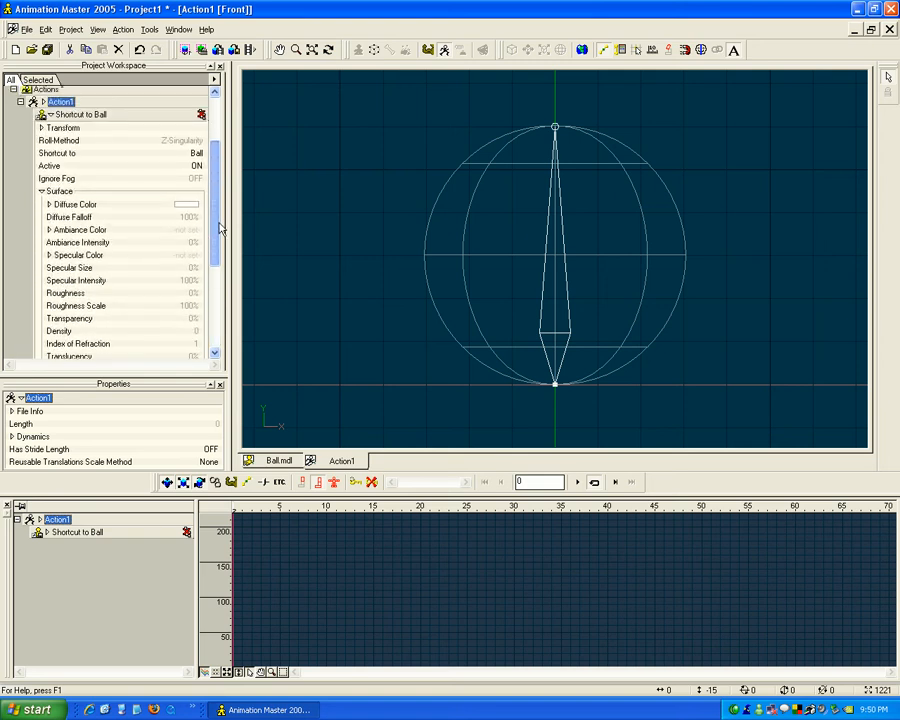
{"action": "left_click", "coordinate": [42, 191]}
{"action": "left_click", "coordinate": [42, 293]}
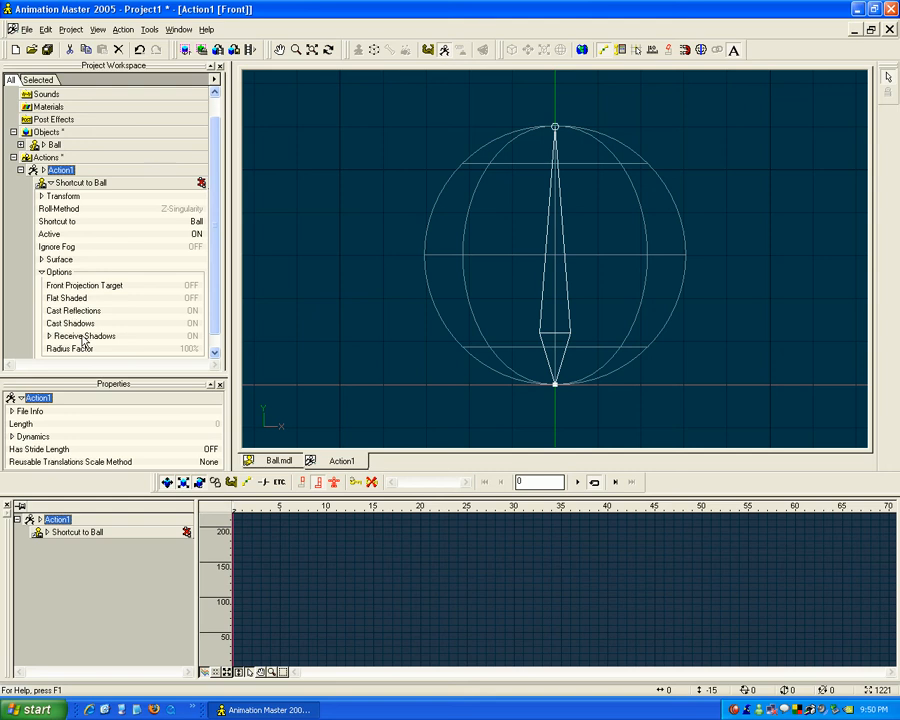
{"action": "left_click", "coordinate": [42, 271]}
{"action": "left_click", "coordinate": [42, 220]}
{"action": "left_click", "coordinate": [42, 220]}
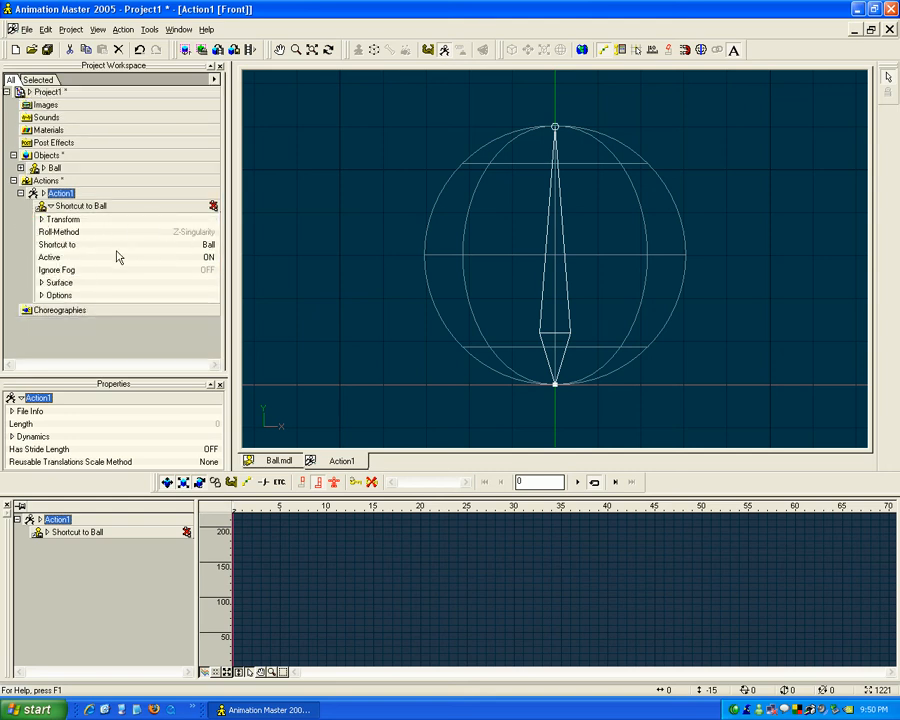
Step: Compare the Ball object's properties with those of the action and its Shortcut to Ball, including the Surface settings
{"action": "left_click", "coordinate": [43, 168]}
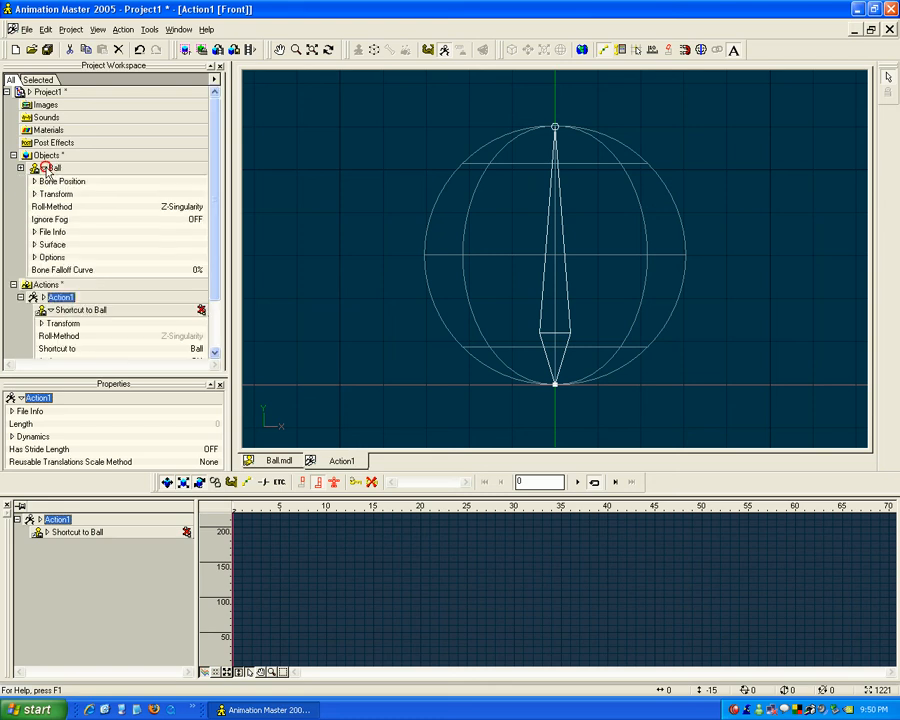
{"action": "left_click", "coordinate": [43, 168]}
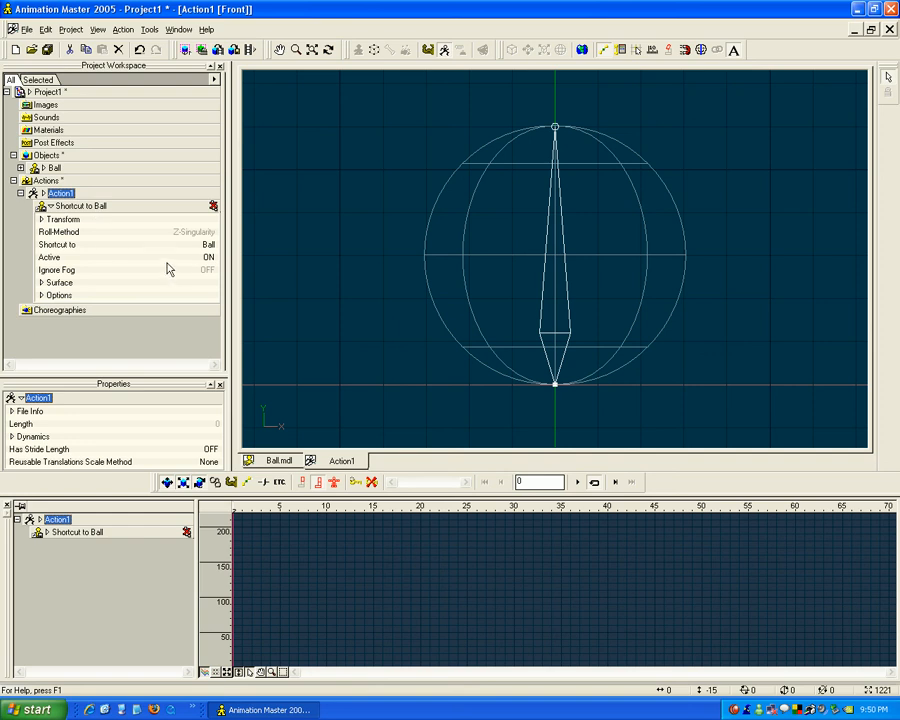
{"action": "left_click", "coordinate": [43, 194]}
{"action": "left_click", "coordinate": [43, 194]}
{"action": "left_click", "coordinate": [42, 282]}
{"action": "left_click_drag", "start_coordinate": [213, 194], "coordinate": [212, 144]}
{"action": "left_click", "coordinate": [50, 120]}
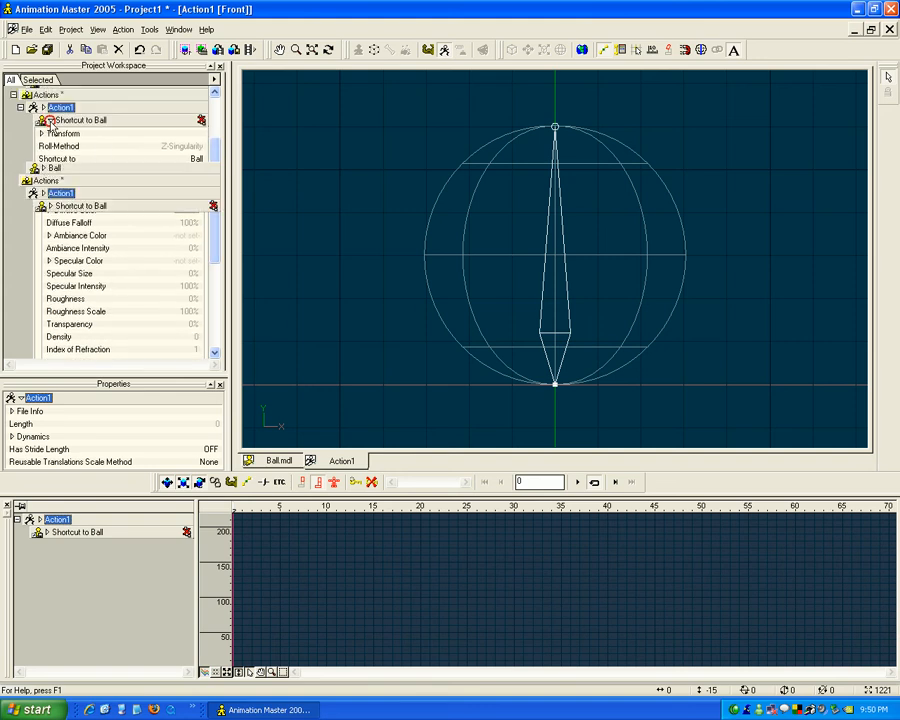
{"action": "left_click", "coordinate": [50, 206]}
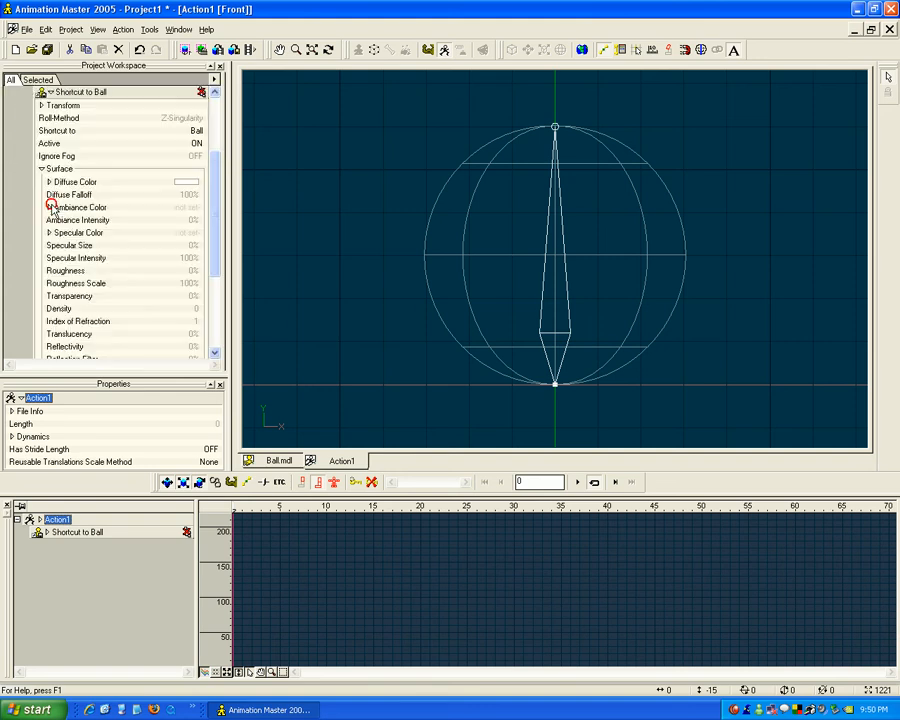
{"action": "left_click_drag", "start_coordinate": [215, 239], "coordinate": [216, 208]}
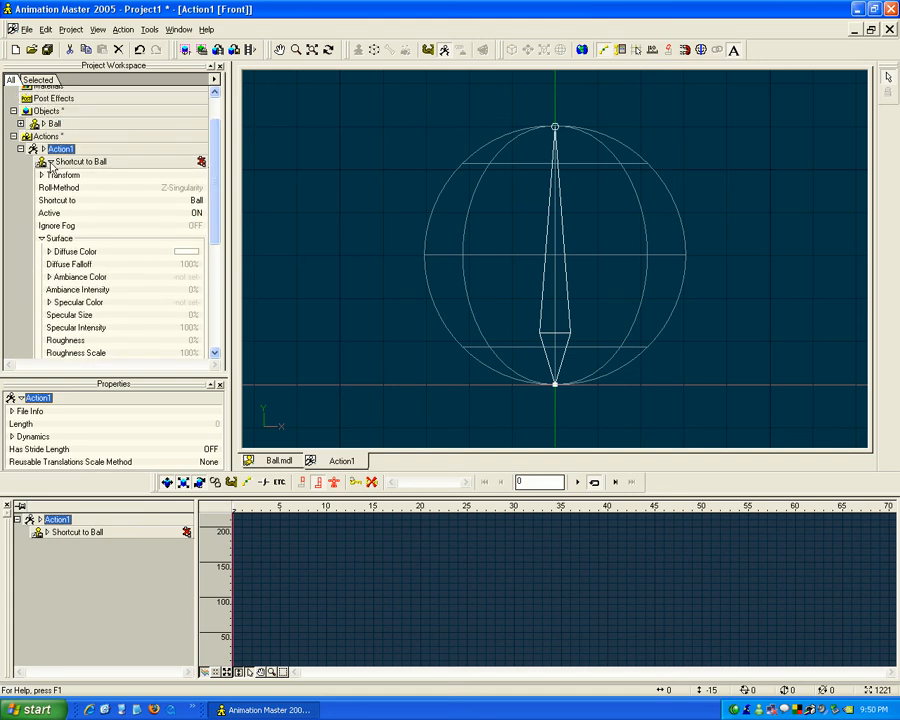
{"action": "left_click", "coordinate": [50, 162]}
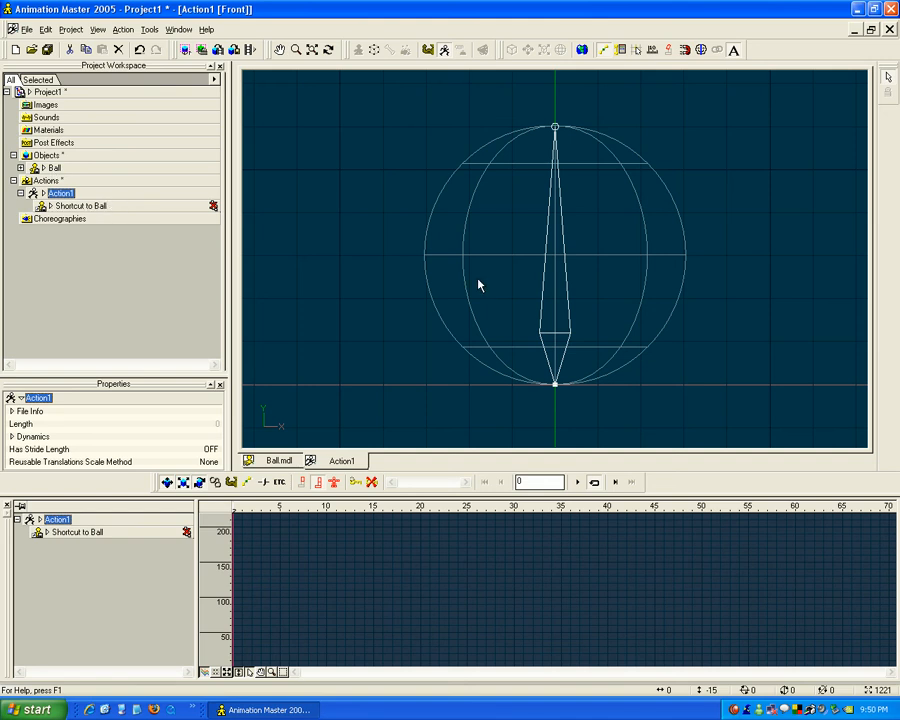
Step: Select the ball's bone in the action and collapse the properties of Shortcut to Ball
{"action": "left_click", "coordinate": [555, 301]}
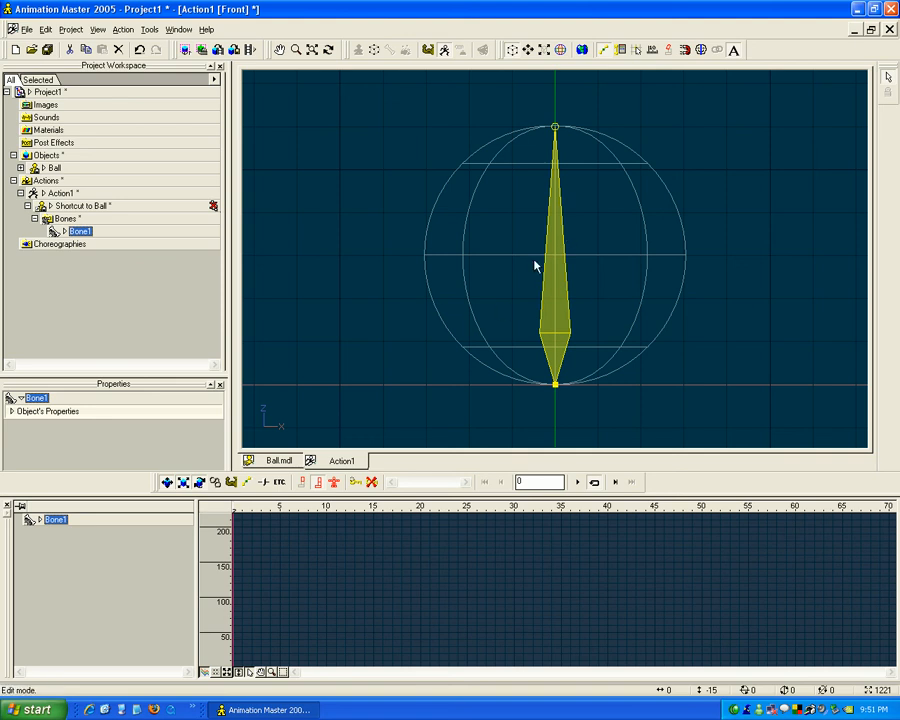
{"action": "left_click", "coordinate": [28, 206]}
{"action": "left_click", "coordinate": [51, 206]}
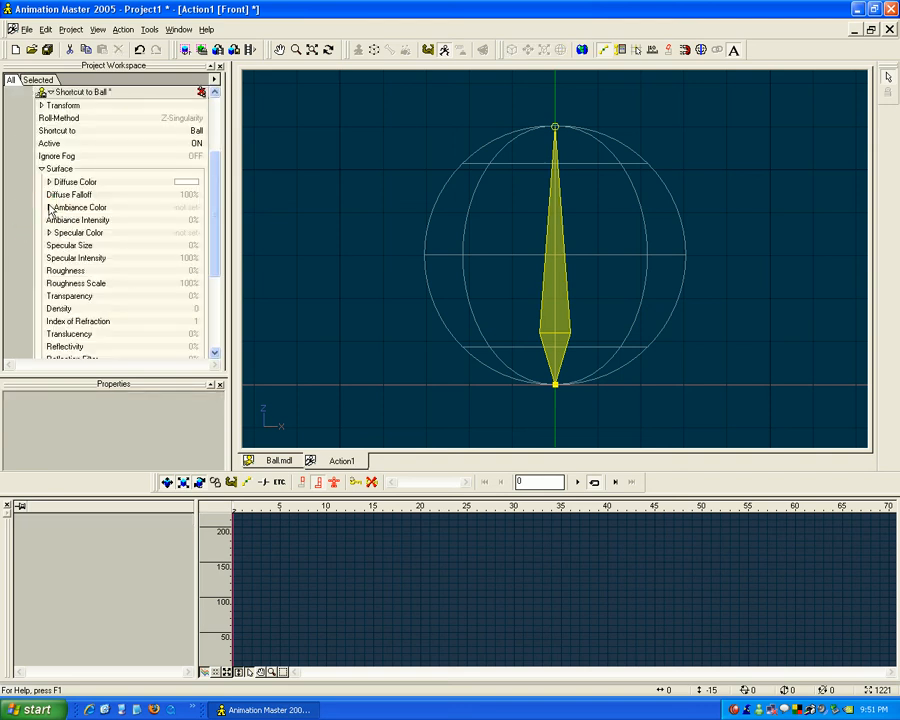
{"action": "left_click", "coordinate": [51, 91]}
{"action": "left_click", "coordinate": [518, 288]}
{"action": "left_click", "coordinate": [553, 288]}
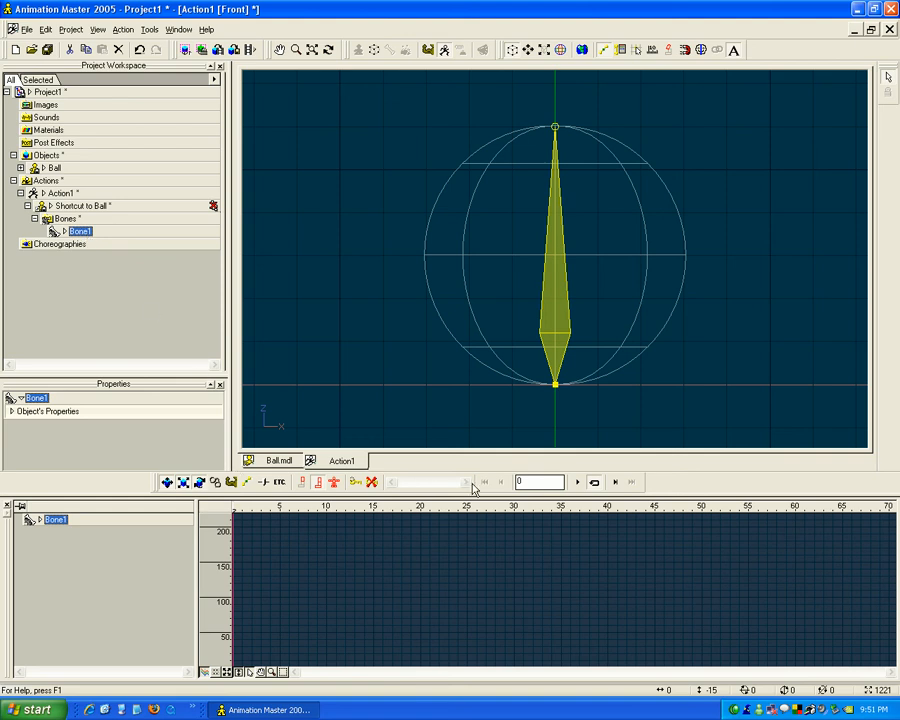
Step: Undock the keyframe and frame control toolbar and dock it again between the action view and the timeline
{"action": "left_click", "coordinate": [157, 491]}
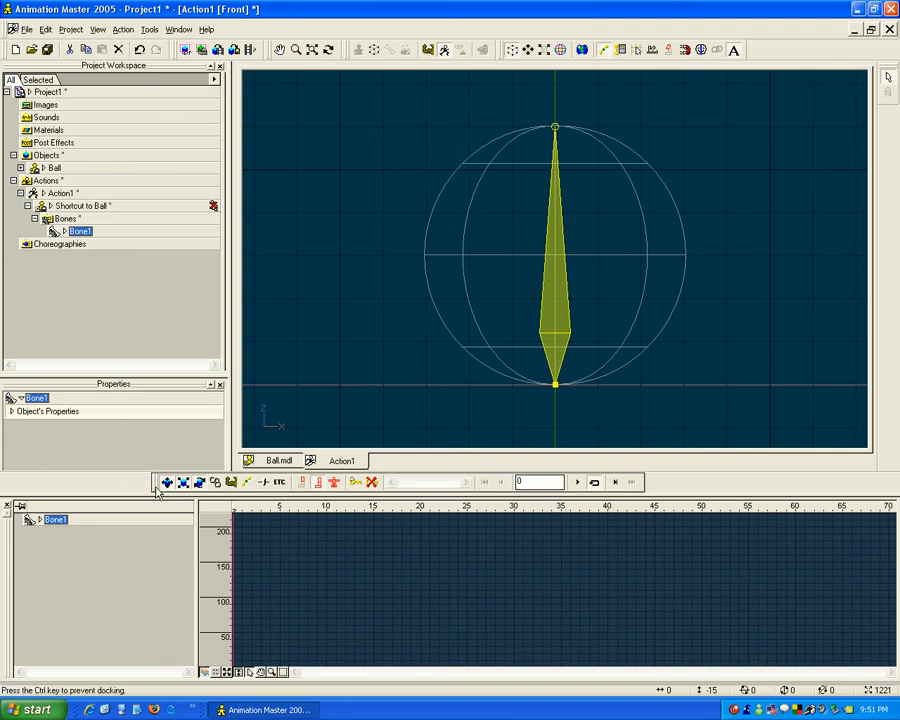
{"action": "left_click_drag", "start_coordinate": [157, 491], "coordinate": [154, 492]}
{"action": "left_click_drag", "start_coordinate": [155, 490], "coordinate": [80, 680]}
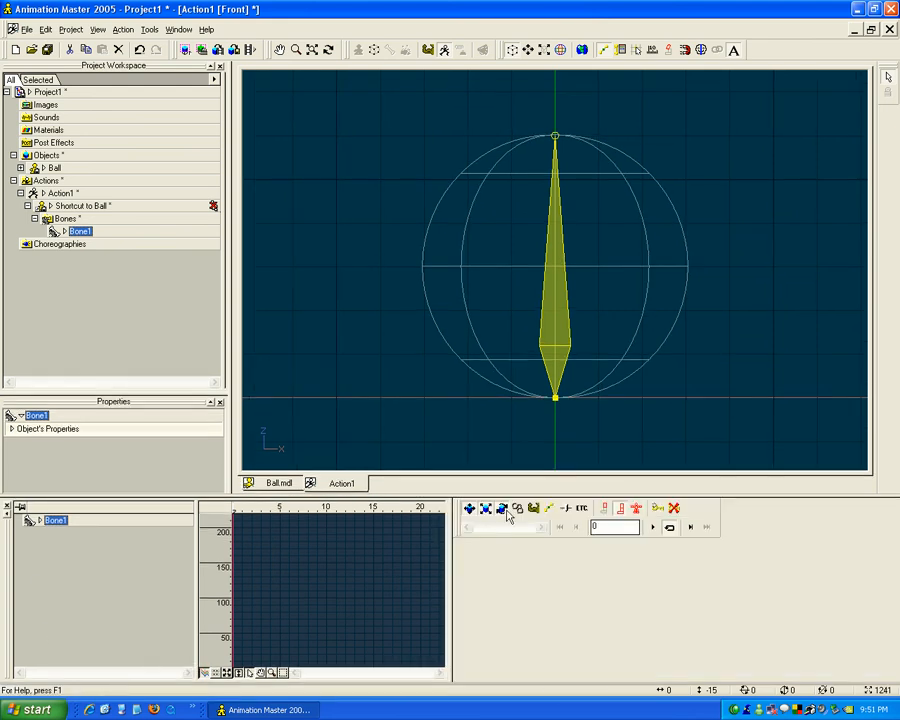
{"action": "left_click_drag", "start_coordinate": [456, 520], "coordinate": [200, 482]}
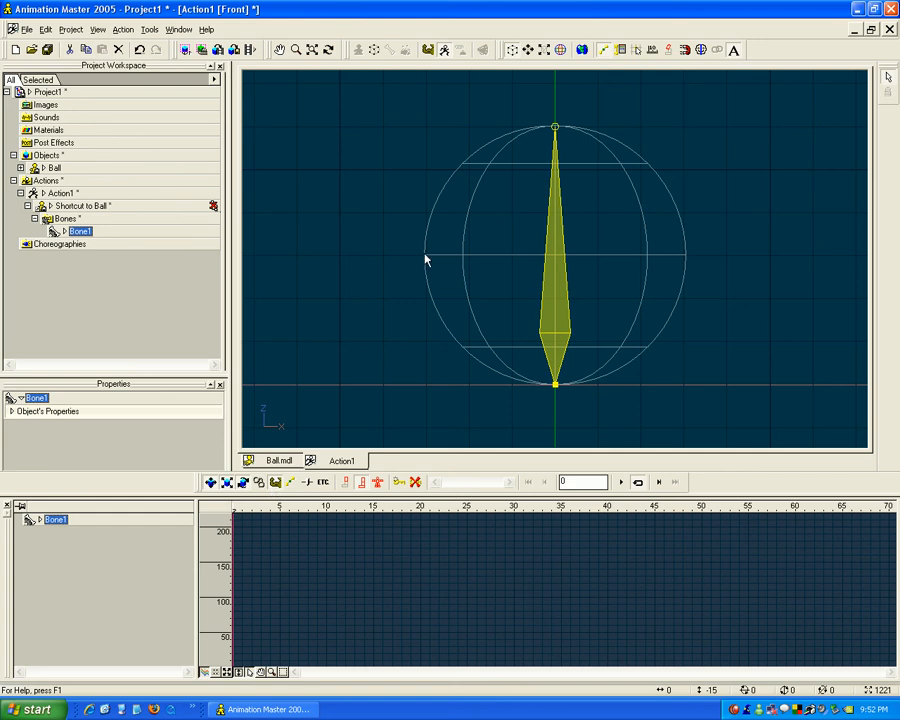
Step: Display the timeline in keyframe mode, fit its frame range, and return to the channel curve display
{"action": "left_click", "coordinate": [295, 485]}
{"action": "left_click", "coordinate": [399, 487]}
{"action": "left_click", "coordinate": [216, 676]}
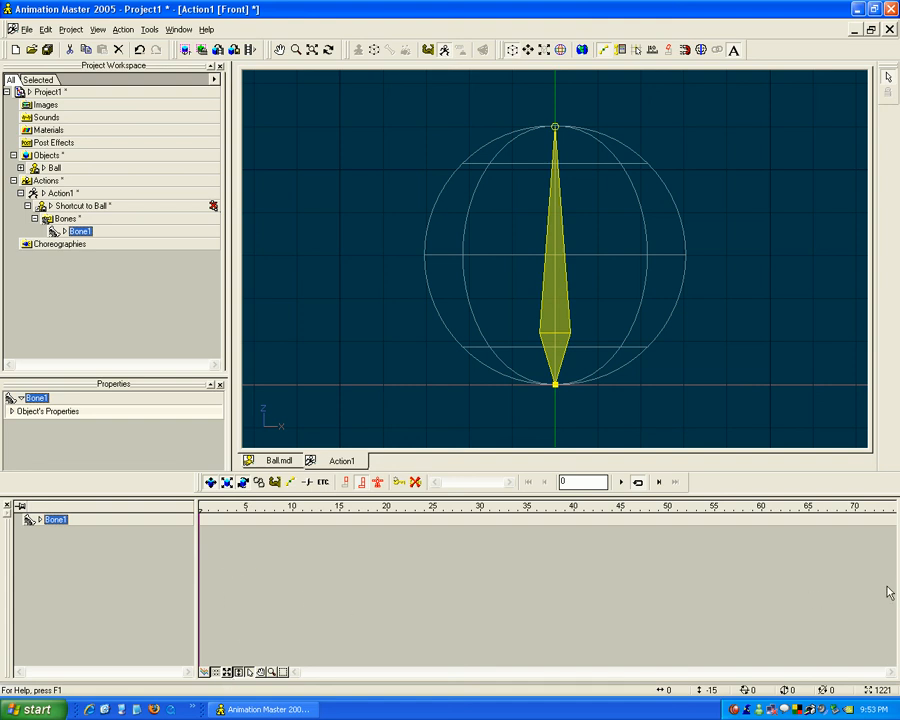
{"action": "left_click", "coordinate": [225, 671]}
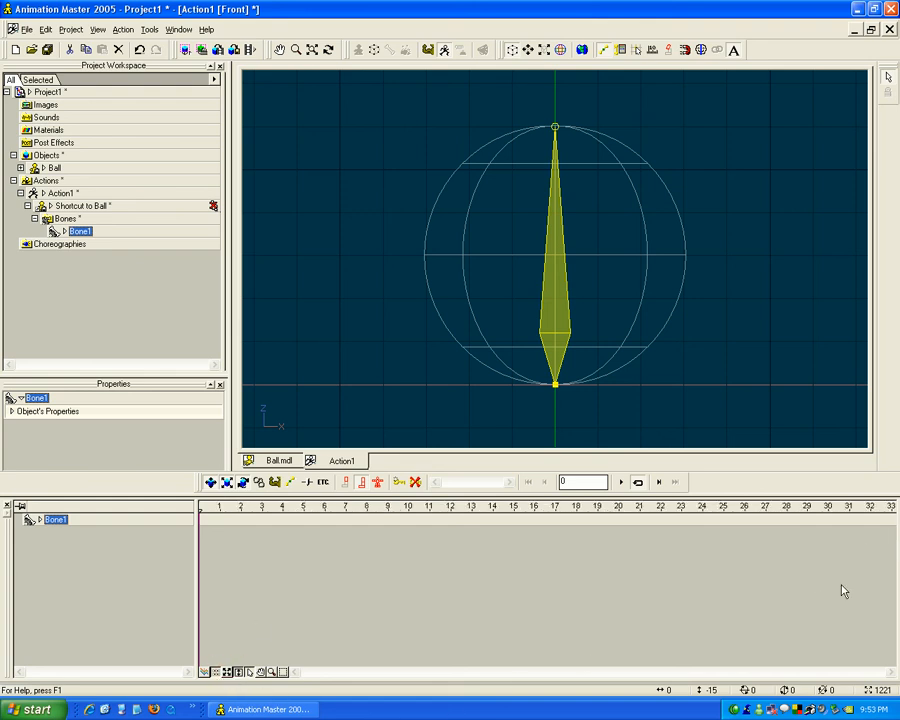
{"action": "left_click", "coordinate": [227, 672]}
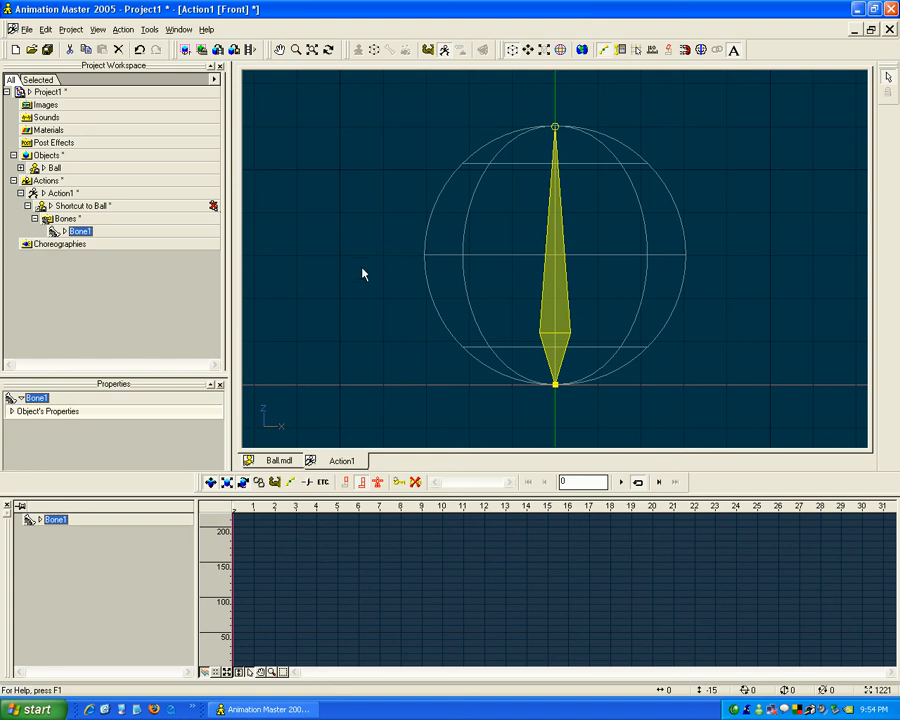
Step: Explore panning the action view and the timeline, deselect the bone, and try several zoom levels on the timeline
{"action": "mouse_move", "coordinate": [402, 284]}
{"action": "middle_mouse_down"}
{"action": "mouse_move", "coordinate": [379, 252]}
{"action": "mouse_move", "coordinate": [469, 314]}
{"action": "mouse_move", "coordinate": [410, 253]}
{"action": "mouse_move", "coordinate": [370, 319]}
{"action": "mouse_move", "coordinate": [390, 279]}
{"action": "middle_mouse_up"}
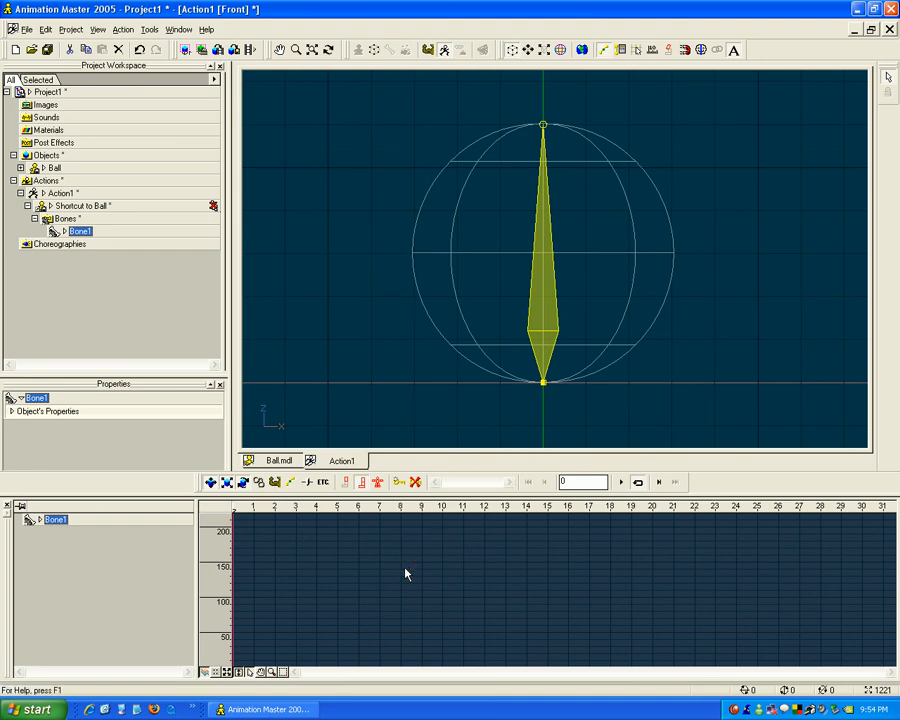
{"action": "middle_click_drag", "start_coordinate": [420, 605], "coordinate": [436, 587]}
{"action": "left_click", "coordinate": [342, 272]}
{"action": "scroll", "coordinate": [383, 330], "scroll_direction": "up", "scroll_amount": 5}
{"action": "scroll", "coordinate": [383, 330], "scroll_direction": "down", "scroll_amount": 7}
{"action": "scroll", "coordinate": [383, 333], "scroll_direction": "up", "scroll_amount": 3}
{"action": "scroll", "coordinate": [383, 333], "scroll_direction": "down", "scroll_amount": 1}
{"action": "scroll", "coordinate": [477, 595], "scroll_direction": "up", "scroll_amount": 3}
{"action": "scroll", "coordinate": [476, 595], "scroll_direction": "down", "scroll_amount": 4}
{"action": "scroll", "coordinate": [478, 580], "scroll_direction": "up", "scroll_amount": 3}
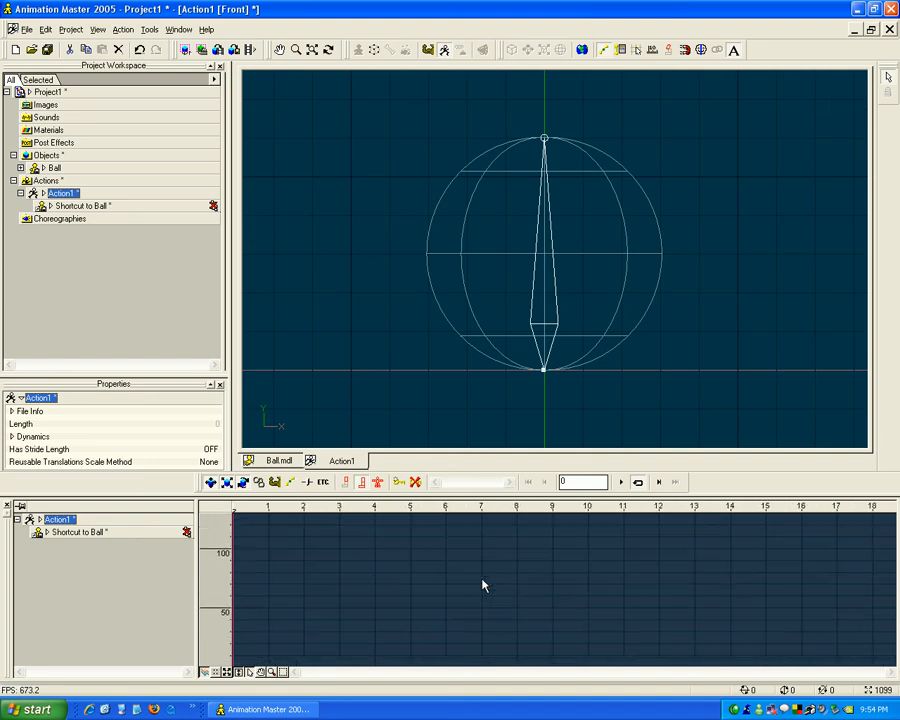
{"action": "scroll", "coordinate": [483, 583], "scroll_direction": "down", "scroll_amount": 4}
{"action": "scroll", "coordinate": [485, 585], "scroll_direction": "up", "scroll_amount": 1}
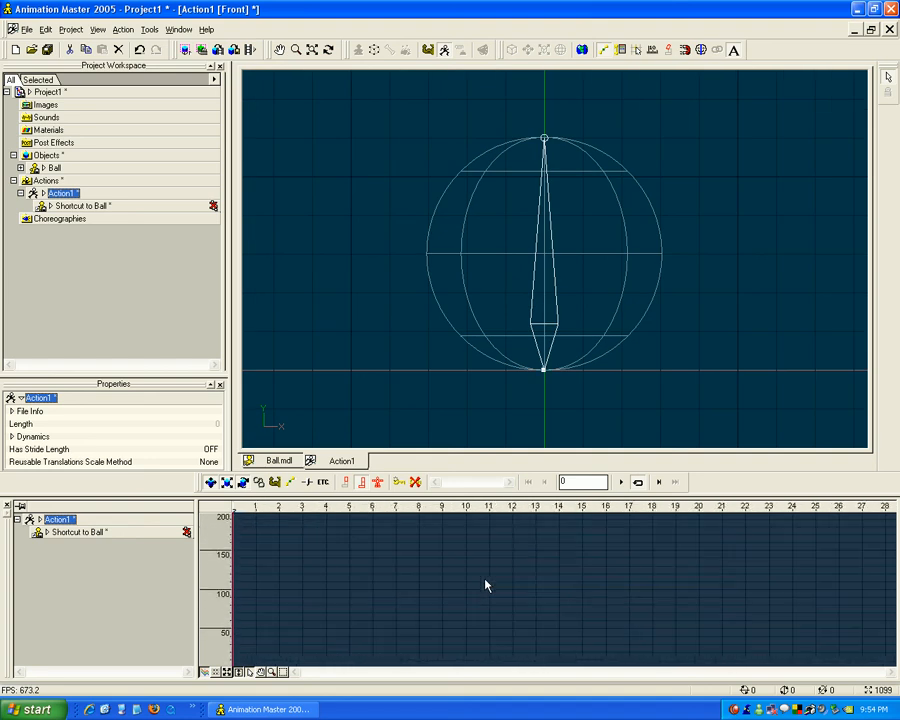
Step: Explore zooming the action view and the timeline with the Zoom tool, and adjust the timeline's zoom and pan
{"action": "key", "text": "z"}
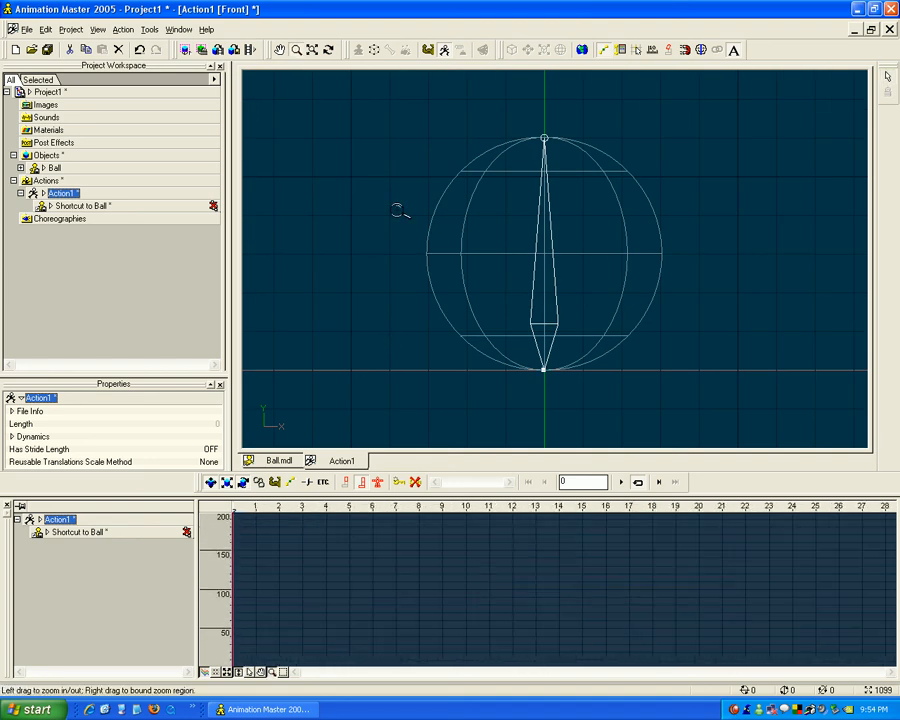
{"action": "left_click_drag", "start_coordinate": [440, 221], "coordinate": [372, 246]}
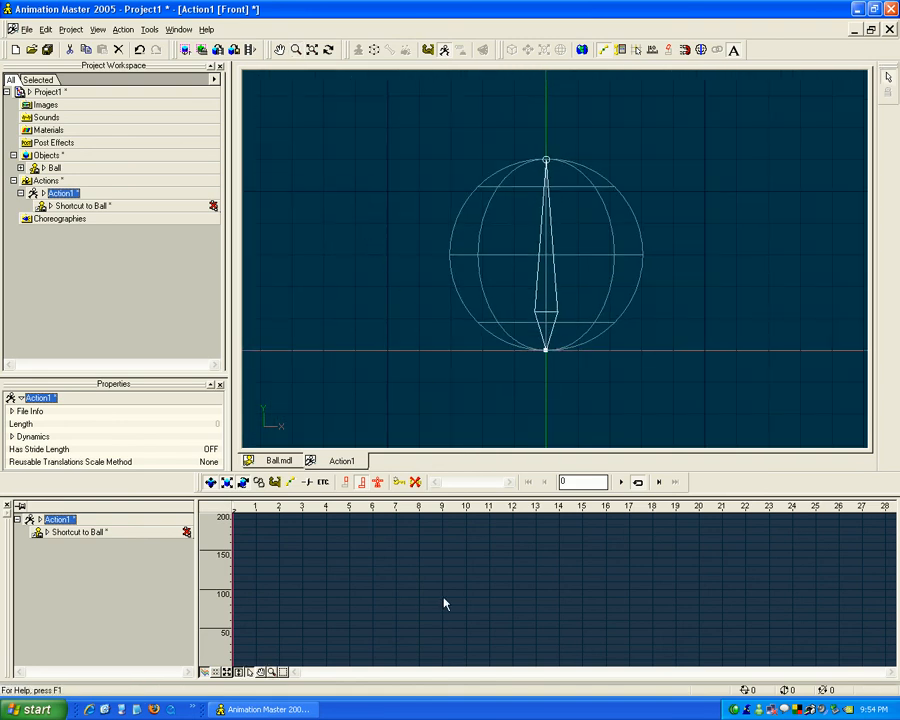
{"action": "key", "text": "z"}
{"action": "left_click_drag", "start_coordinate": [424, 570], "coordinate": [365, 580]}
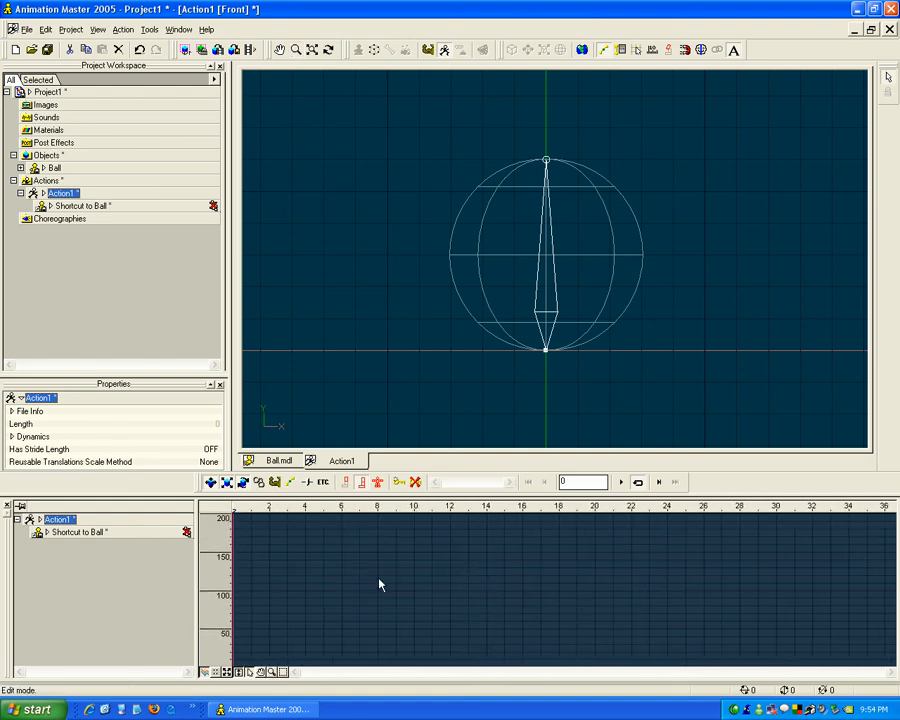
{"action": "left_click", "coordinate": [403, 581]}
{"action": "scroll", "coordinate": [405, 583], "scroll_direction": "up", "scroll_amount": 2}
{"action": "scroll", "coordinate": [405, 583], "scroll_direction": "down", "scroll_amount": 2}
{"action": "scroll", "coordinate": [406, 590], "scroll_direction": "up", "scroll_amount": 1}
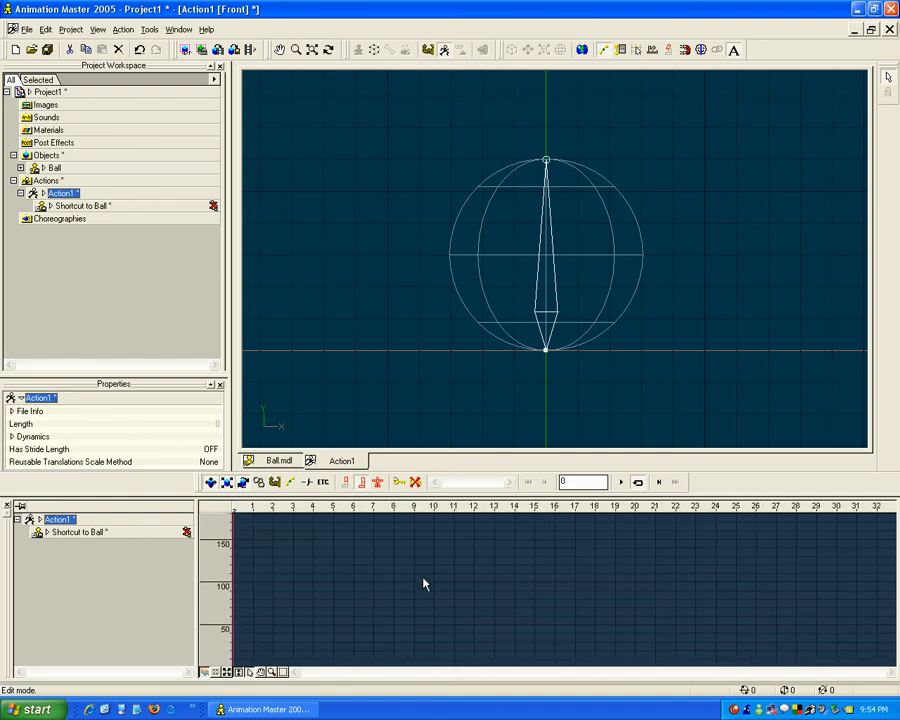
{"action": "middle_click_drag", "start_coordinate": [405, 581], "coordinate": [434, 571]}
{"action": "middle_click_drag", "start_coordinate": [488, 579], "coordinate": [404, 579]}
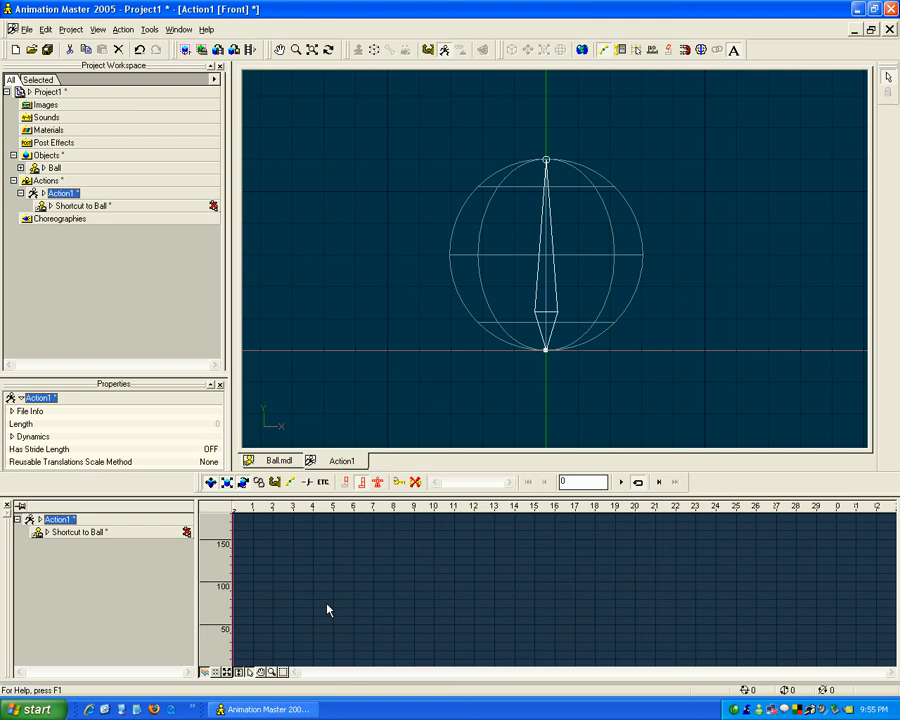
Step: Set the end of the action's play range to frame 30
{"action": "right_click", "coordinate": [355, 509]}
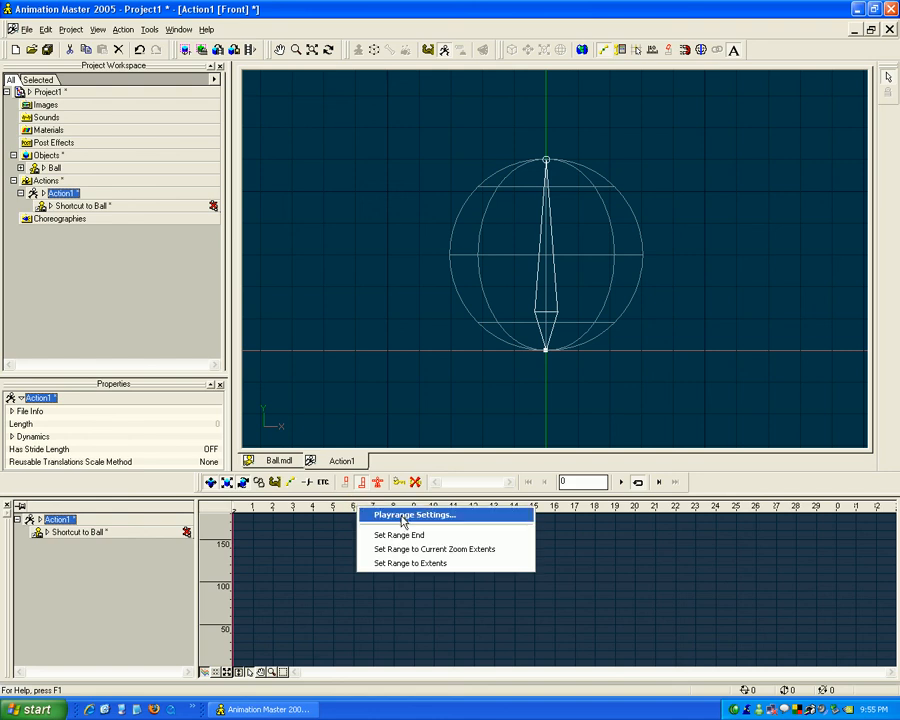
{"action": "left_click", "coordinate": [402, 513]}
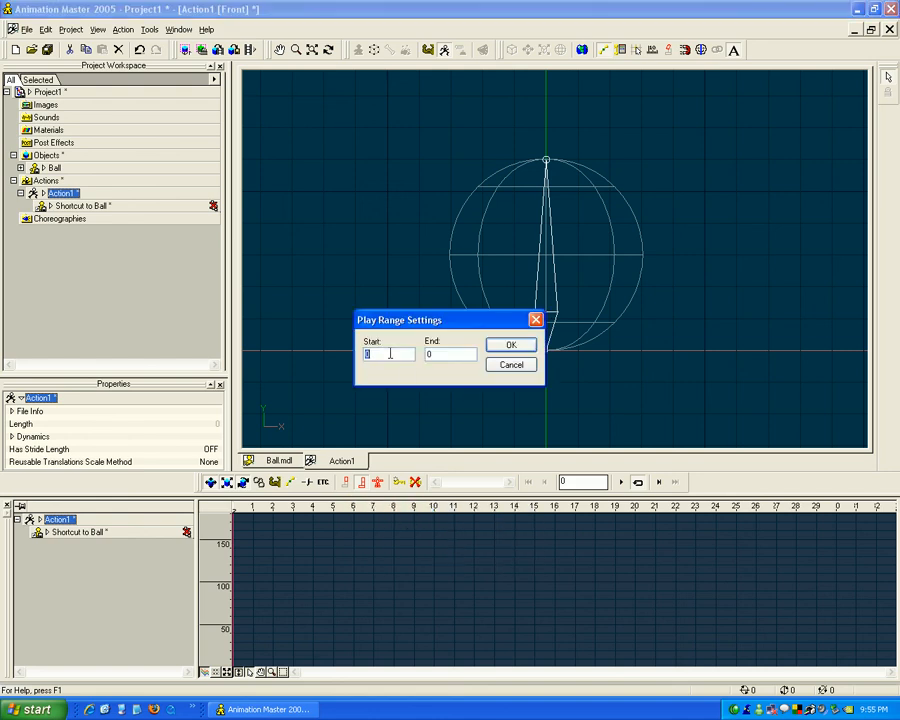
{"action": "left_click_drag", "start_coordinate": [441, 354], "coordinate": [406, 355]}
{"action": "type", "text": "30"}
{"action": "key", "text": "Return"}
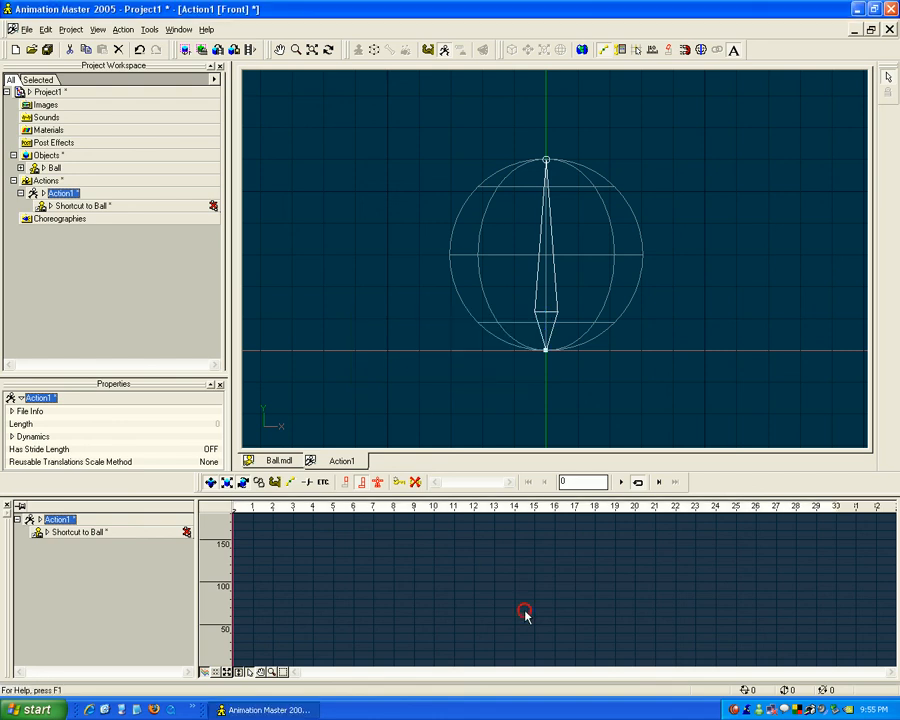
{"action": "scroll", "coordinate": [525, 615], "scroll_direction": "down", "scroll_amount": 3}
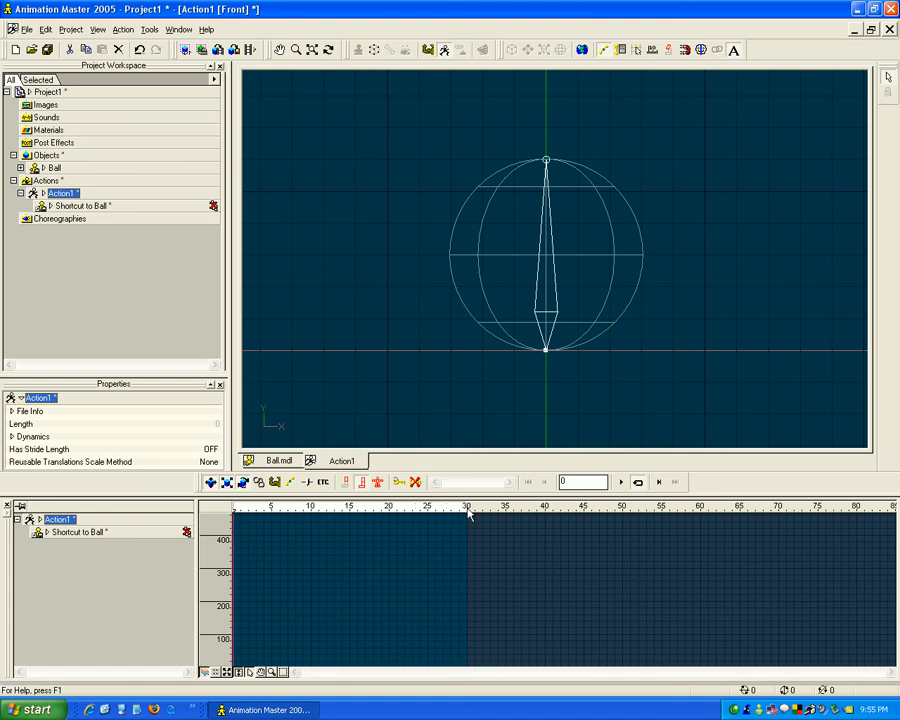
Step: Scrub the current frame marker through the play range, return it to frame 0, and check the range's end marker
{"action": "left_click_drag", "start_coordinate": [234, 509], "coordinate": [253, 509]}
{"action": "left_click_drag", "start_coordinate": [446, 502], "coordinate": [228, 504]}
{"action": "left_click", "coordinate": [466, 507]}
{"action": "mouse_move", "coordinate": [466, 507]}
{"action": "left_mouse_down"}
{"action": "mouse_move", "coordinate": [335, 507]}
{"action": "mouse_move", "coordinate": [493, 507]}
{"action": "mouse_move", "coordinate": [447, 508]}
{"action": "mouse_move", "coordinate": [466, 507]}
{"action": "left_mouse_up"}
Step: Examine the timeline before frame 0, scrub the current frame to 11, and return it to frame 0
{"action": "middle_click_drag", "start_coordinate": [356, 562], "coordinate": [482, 556]}
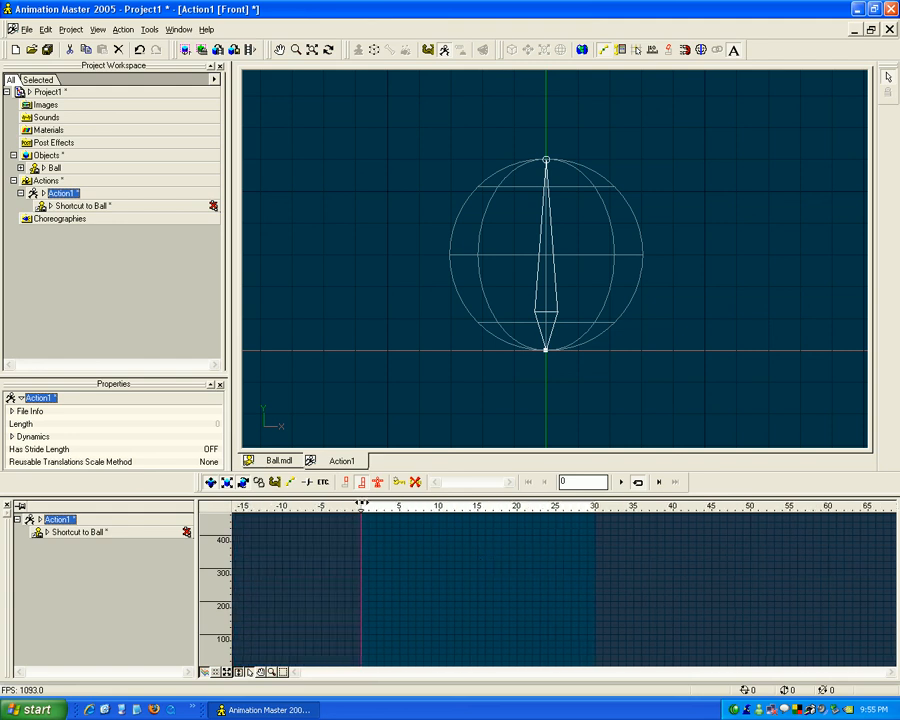
{"action": "left_click", "coordinate": [431, 510]}
{"action": "mouse_move", "coordinate": [362, 507]}
{"action": "left_mouse_down"}
{"action": "mouse_move", "coordinate": [283, 507]}
{"action": "mouse_move", "coordinate": [398, 509]}
{"action": "mouse_move", "coordinate": [345, 508]}
{"action": "left_mouse_up"}
{"action": "middle_click_drag", "start_coordinate": [551, 566], "coordinate": [409, 567]}
{"action": "mouse_move", "coordinate": [296, 508]}
{"action": "left_mouse_down"}
{"action": "mouse_move", "coordinate": [446, 509]}
{"action": "mouse_move", "coordinate": [279, 509]}
{"action": "mouse_move", "coordinate": [364, 508]}
{"action": "mouse_move", "coordinate": [281, 508]}
{"action": "mouse_move", "coordinate": [319, 508]}
{"action": "left_mouse_up"}
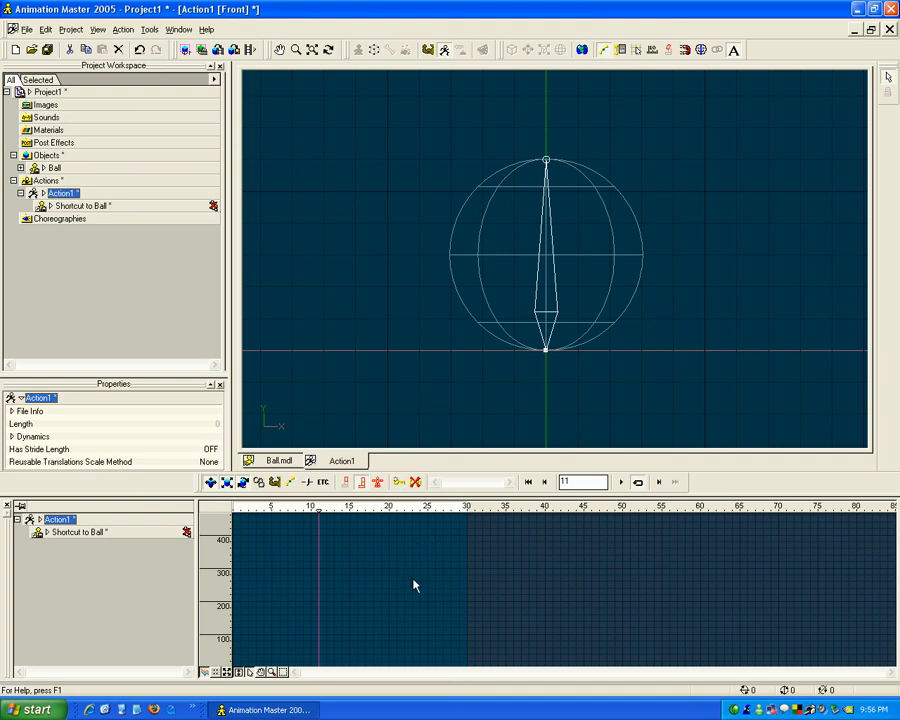
{"action": "left_click_drag", "start_coordinate": [316, 506], "coordinate": [249, 520]}
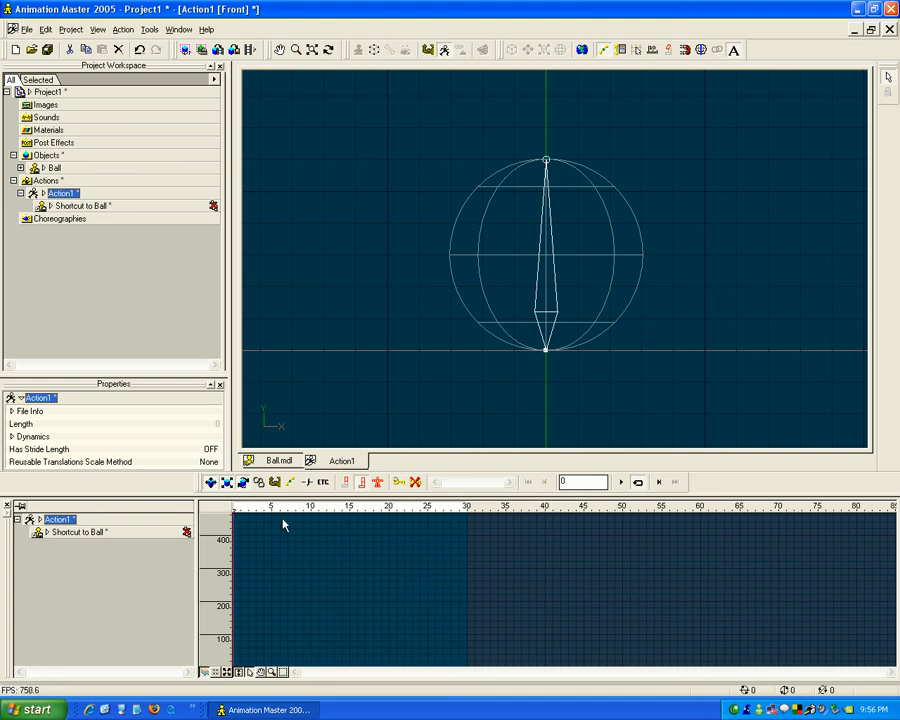